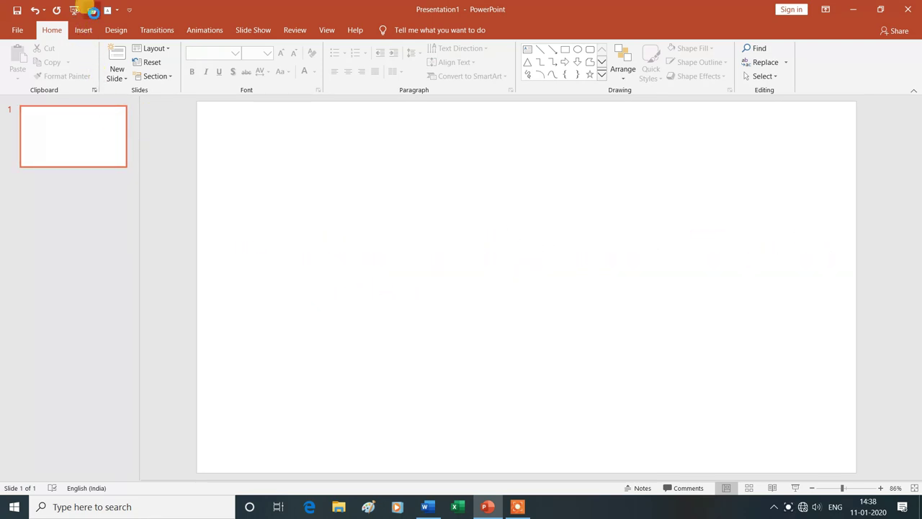
Open the recent NEW SLIDE presentation from the File menu.
left_click(92, 11)
left_click(372, 185)
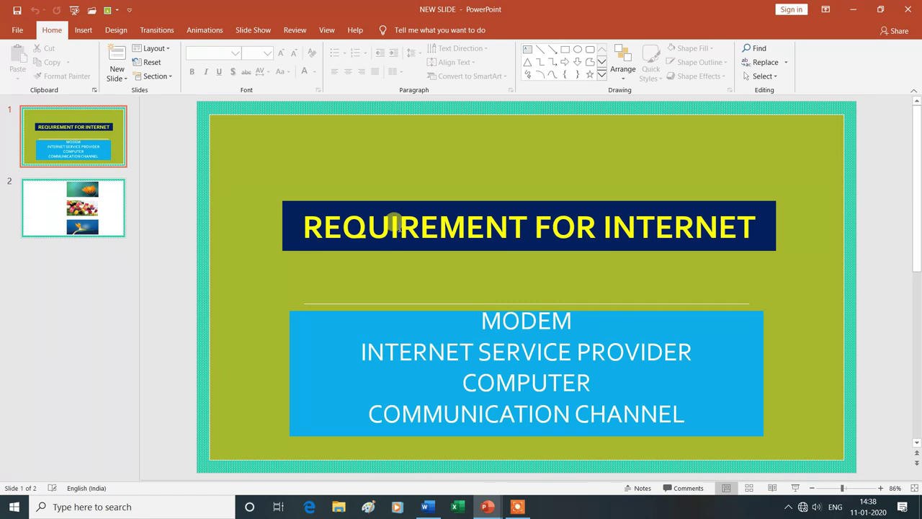
Apply a Shape entrance to the REQUIREMENT FOR INTERNET title, remove it with None, then reapply Shape.
left_click(205, 30)
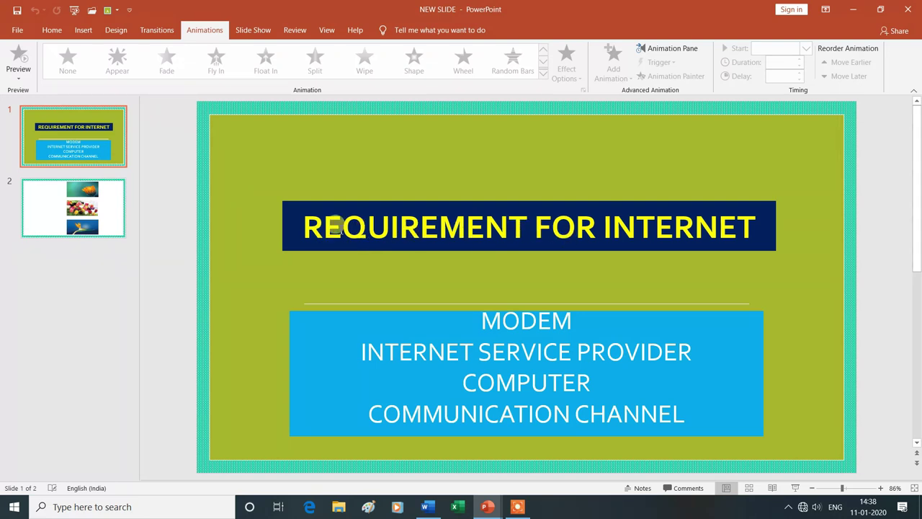
left_click(299, 221)
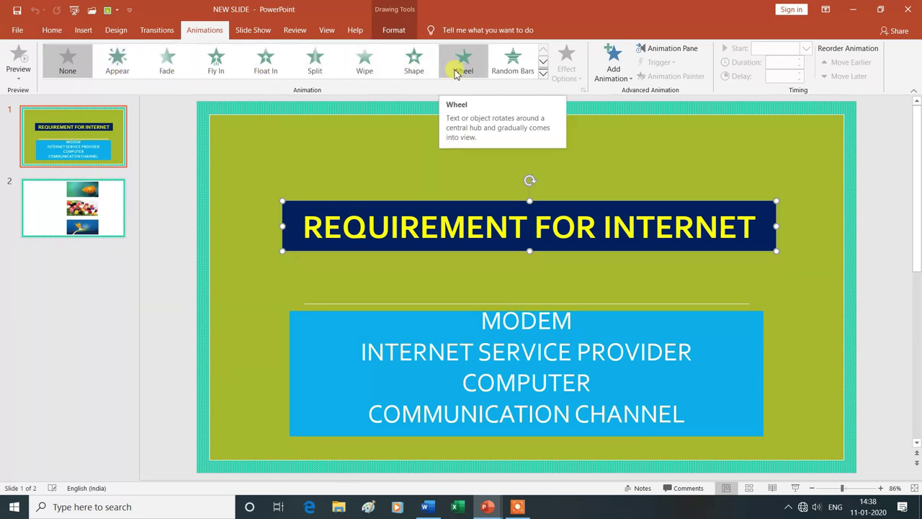
left_click(415, 65)
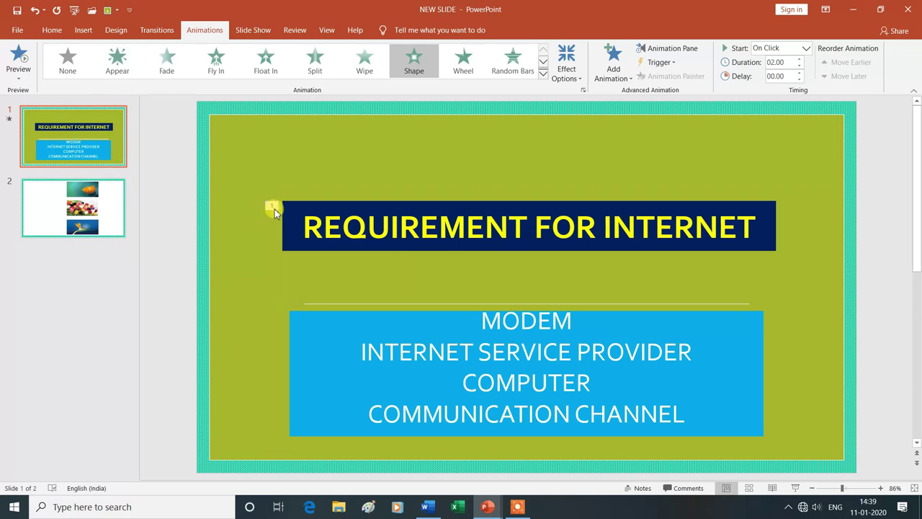
left_click(69, 62)
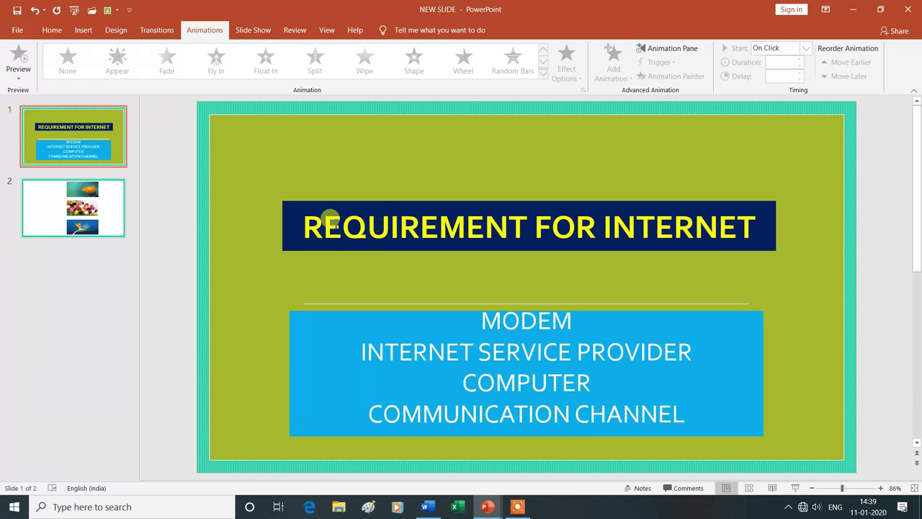
left_click(332, 221)
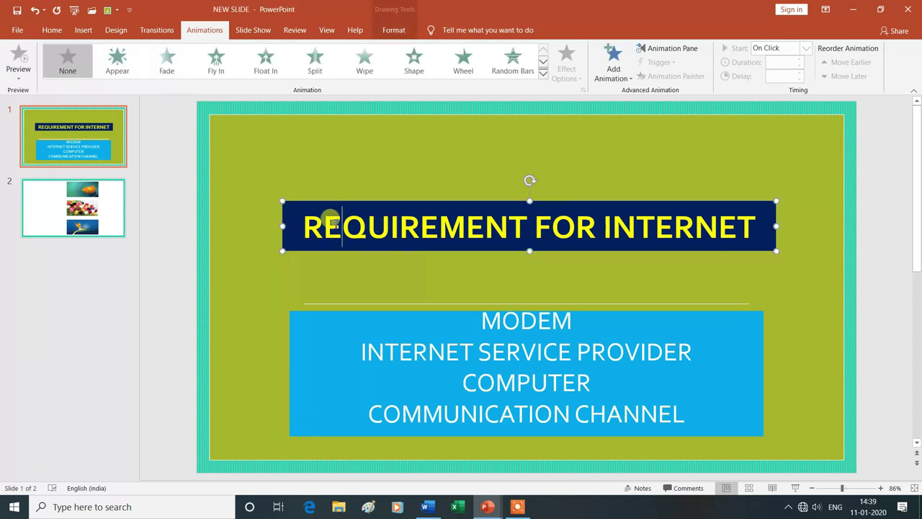
left_click(415, 66)
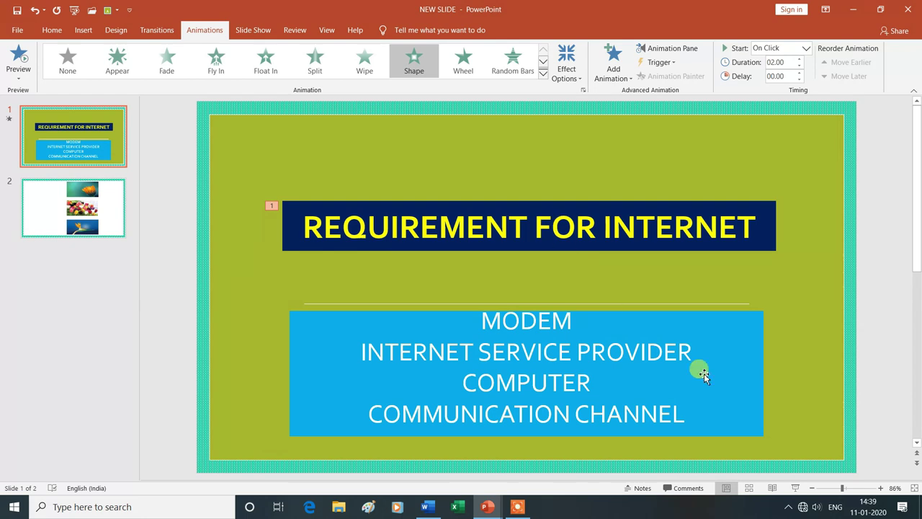
left_click(798, 490)
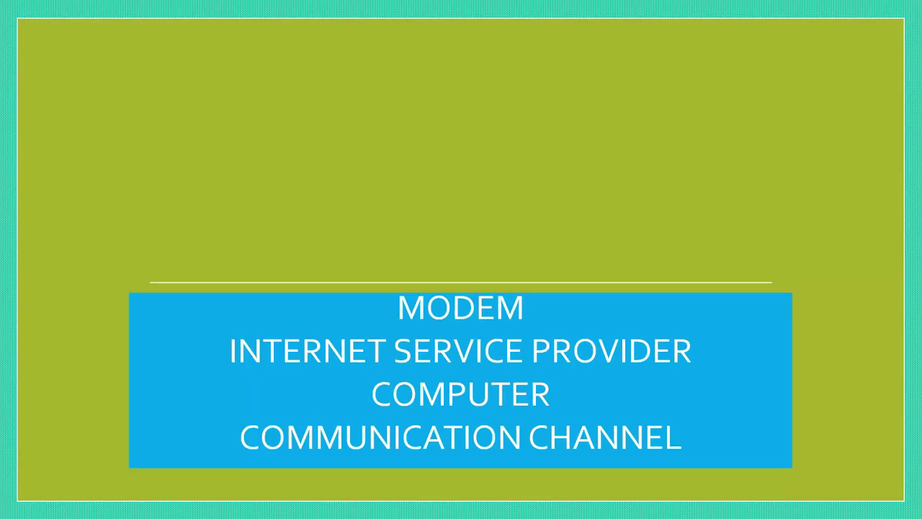
left_click(786, 368)
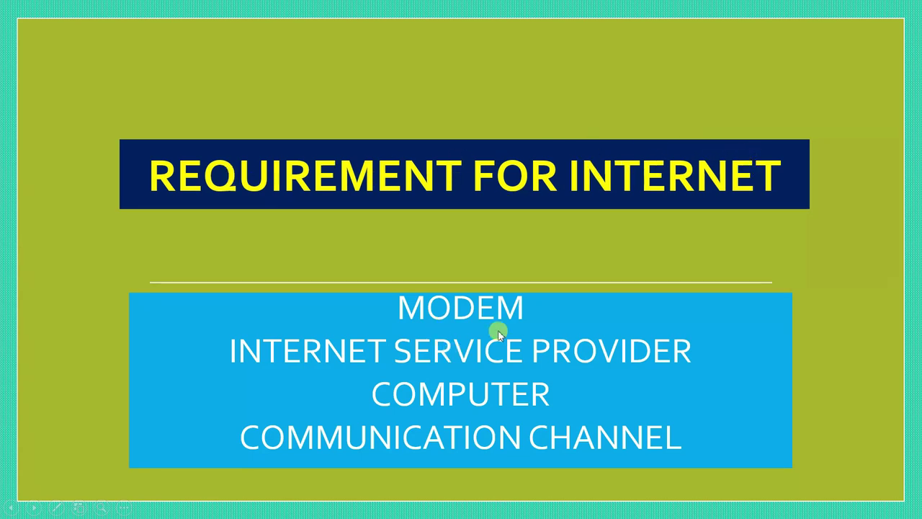
key("Escape")
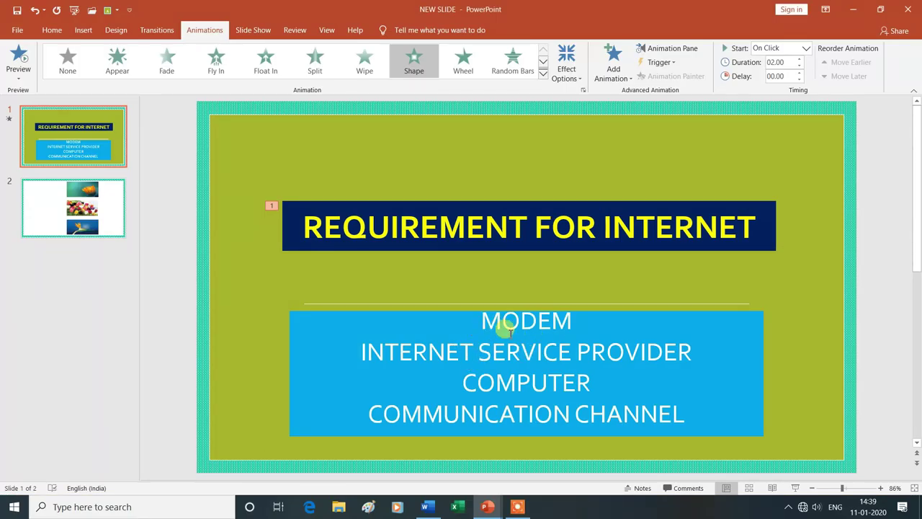
left_click(482, 343)
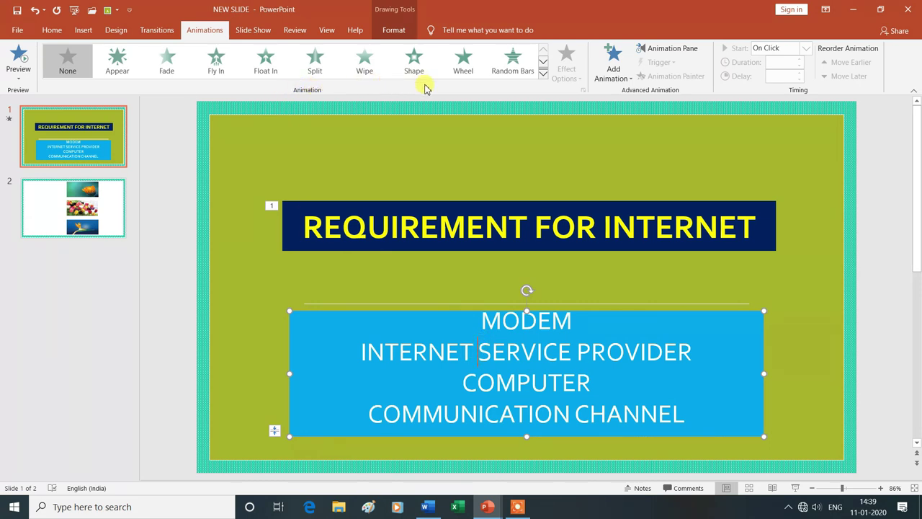
Give the blue list box a Zoom exit animation from the full effects list.
left_click(544, 75)
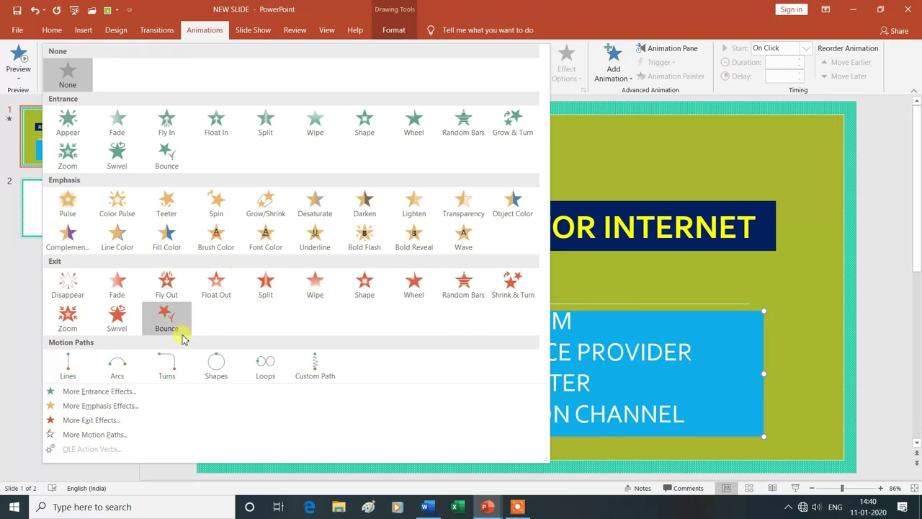
left_click(69, 315)
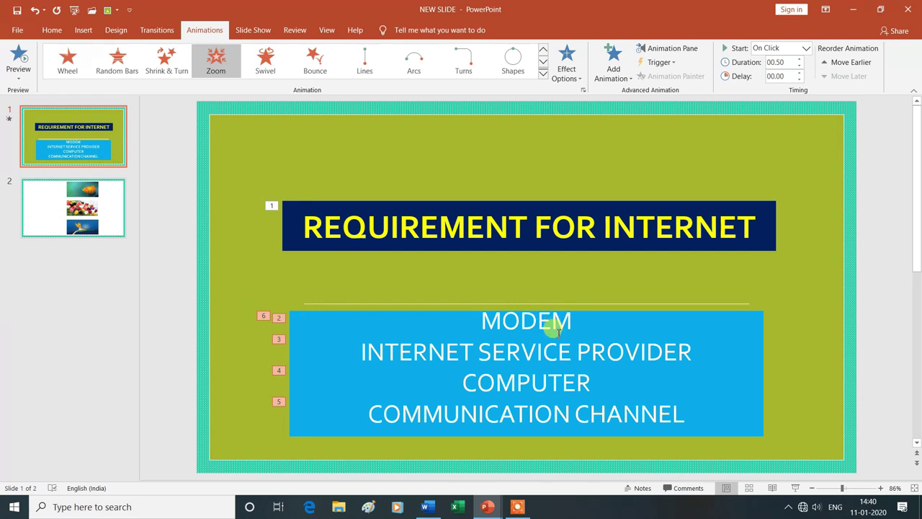
key("F5")
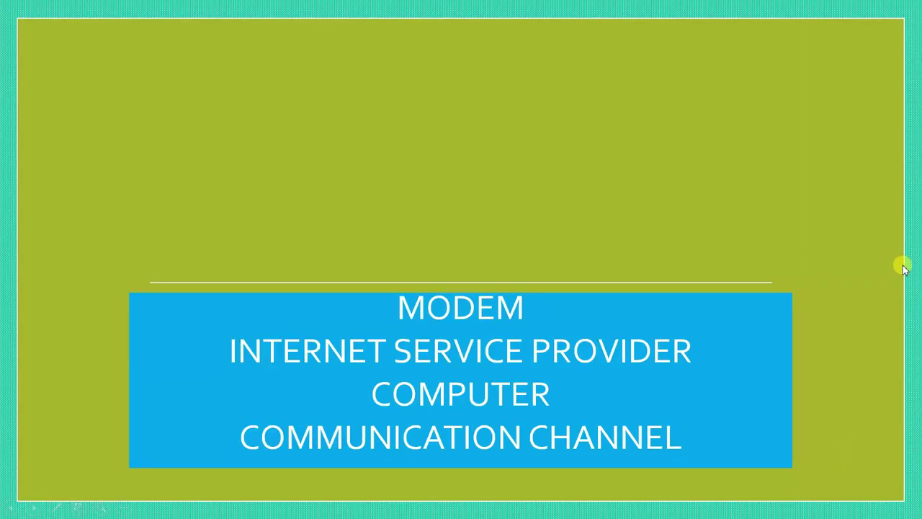
left_click(857, 317)
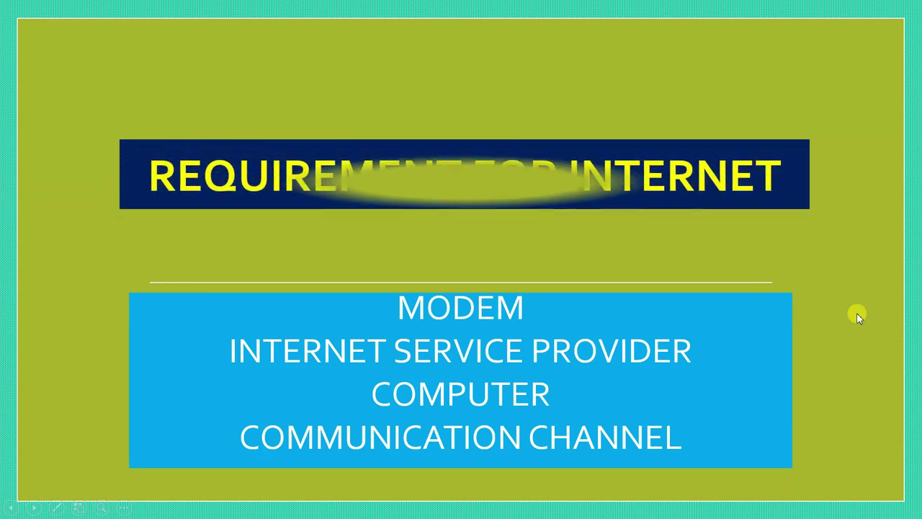
left_click(858, 314)
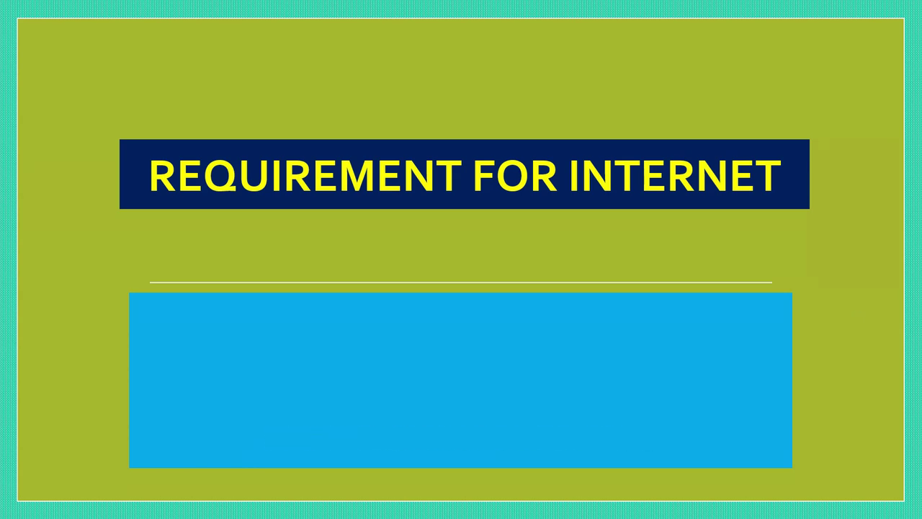
key("Escape")
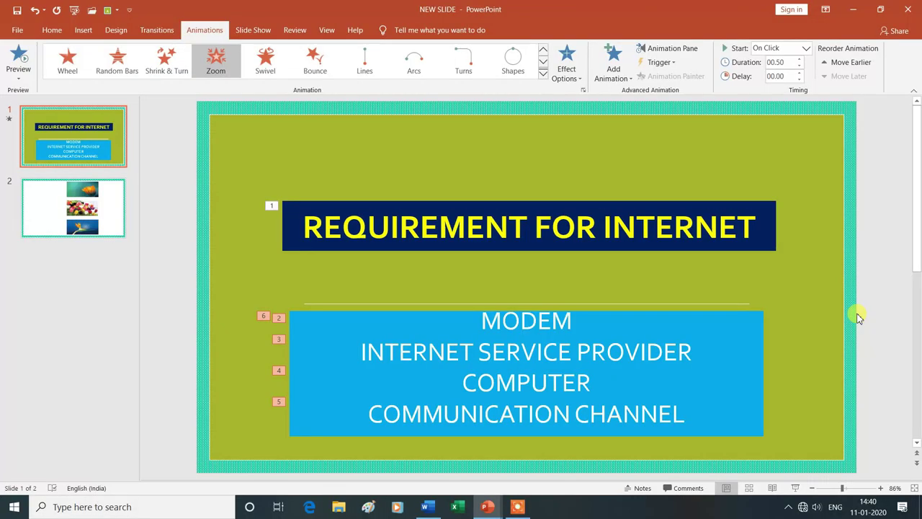
left_click(315, 219)
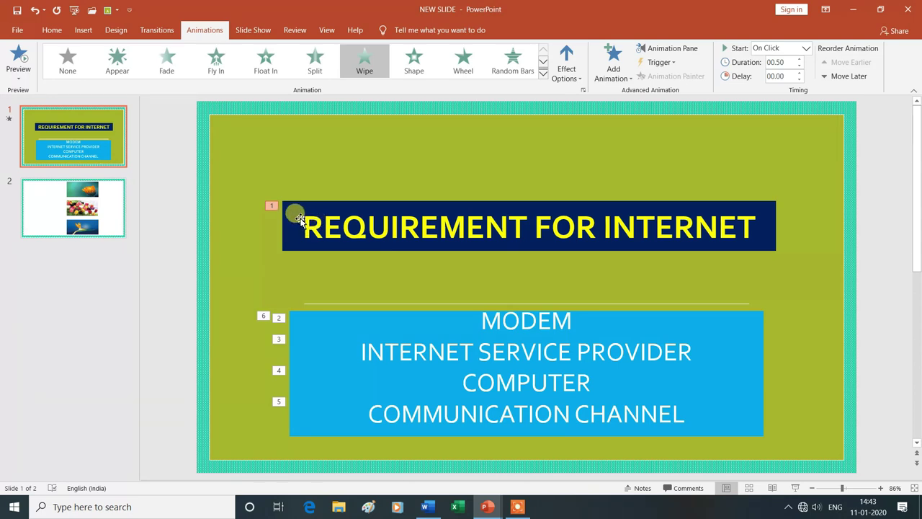
Switch the title's entrance animation from Wipe to Random Bars.
left_click(300, 218)
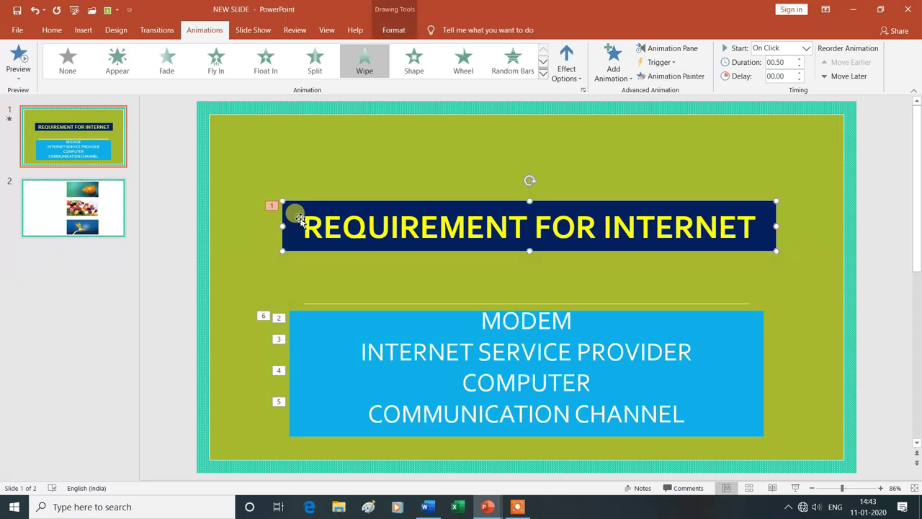
left_click(514, 70)
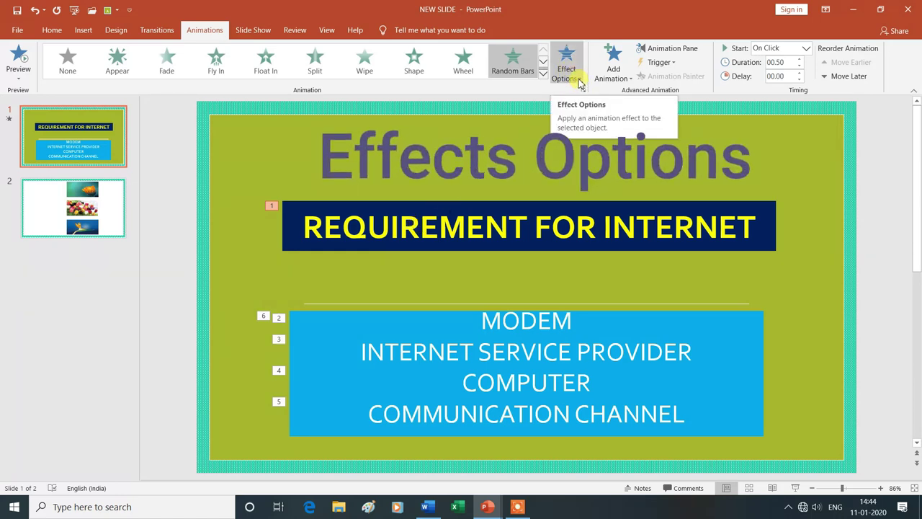
left_click(579, 79)
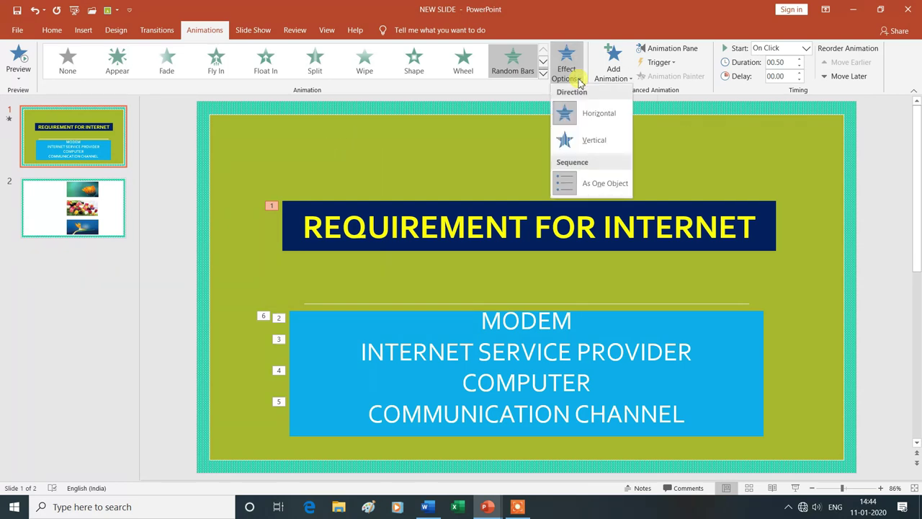
Set the title's Random Bars direction to Horizontal, then change it to Vertical.
left_click(588, 115)
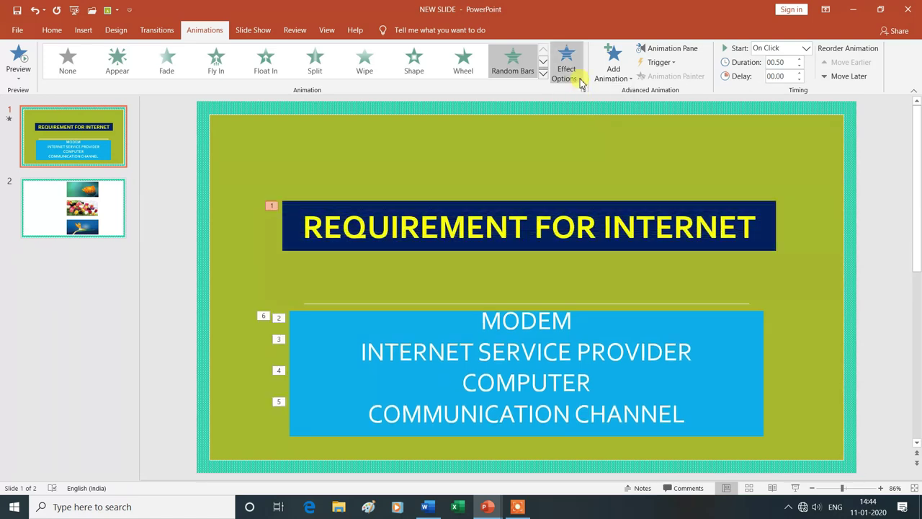
left_click(580, 79)
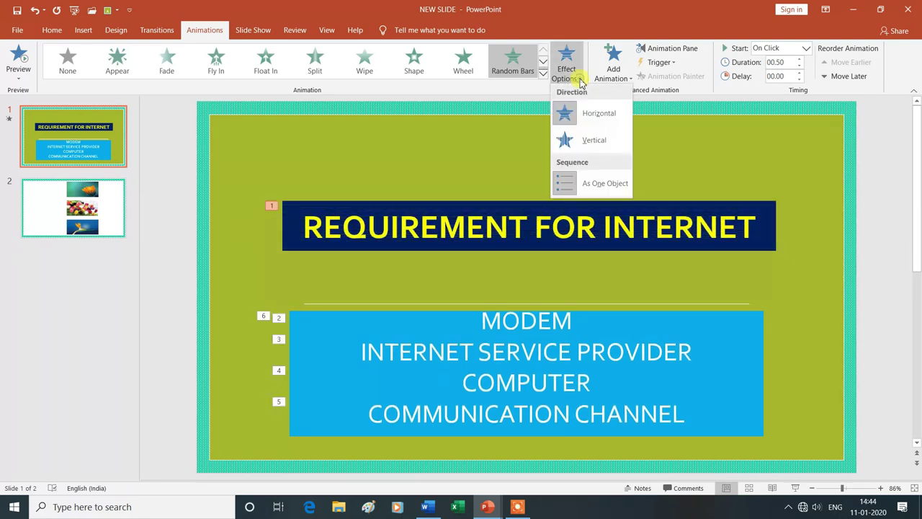
left_click(587, 141)
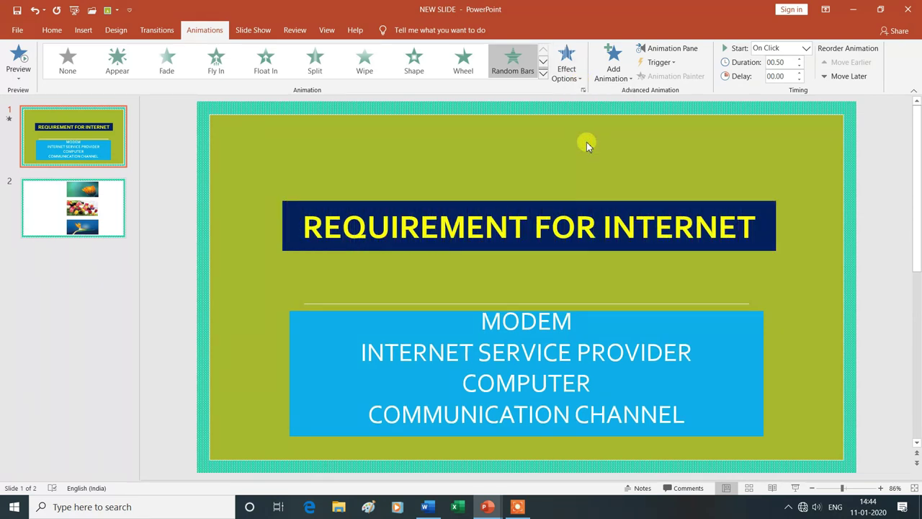
Try As One Object and All at Once, then set the blue box's sequence to By Paragraph.
left_click(516, 346)
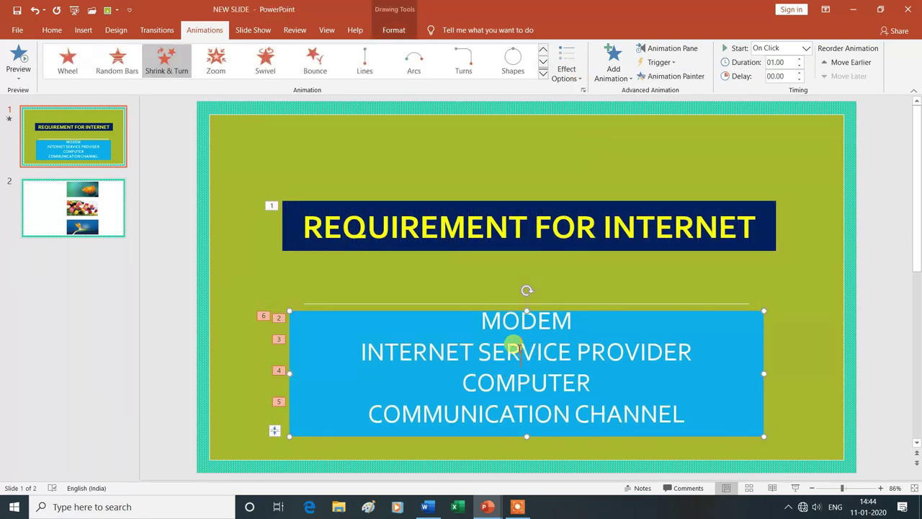
left_click(580, 79)
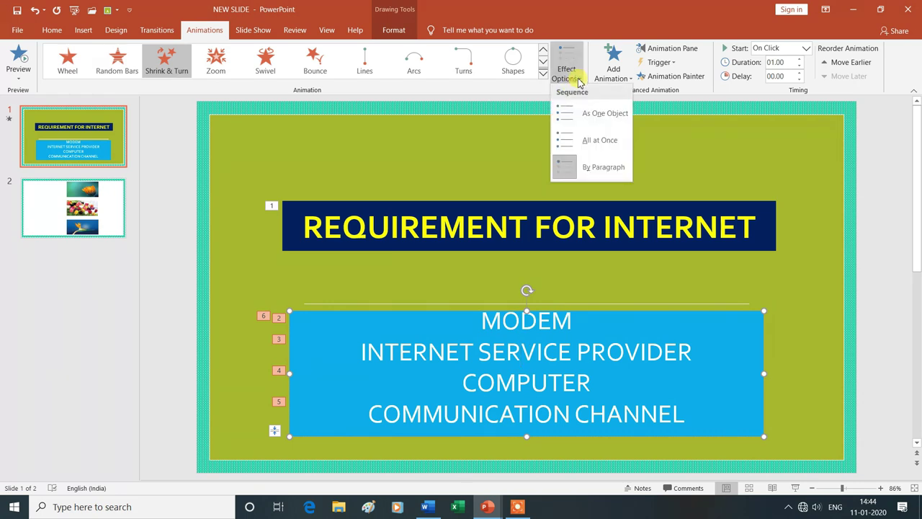
left_click(602, 116)
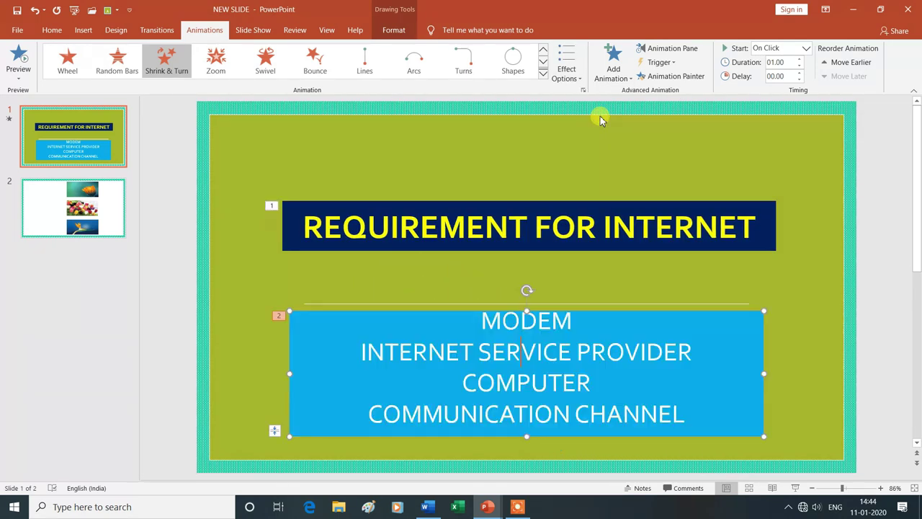
left_click(580, 84)
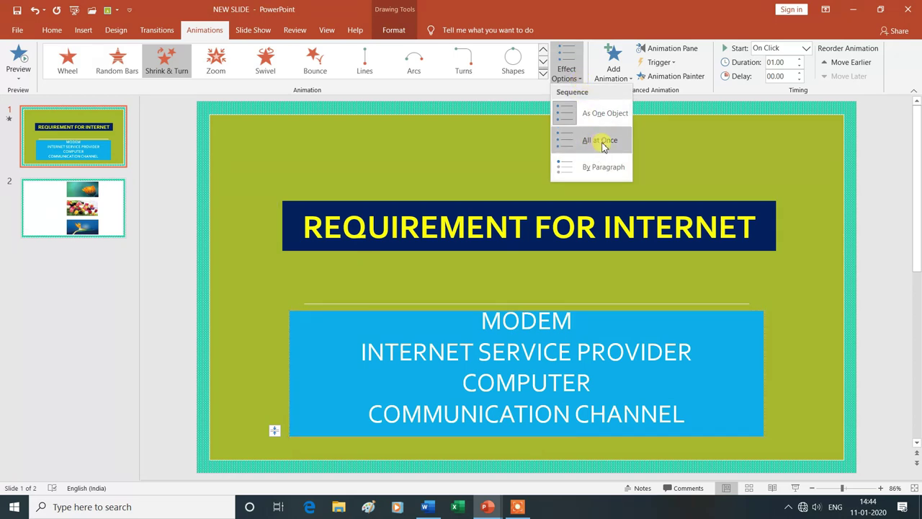
left_click(604, 143)
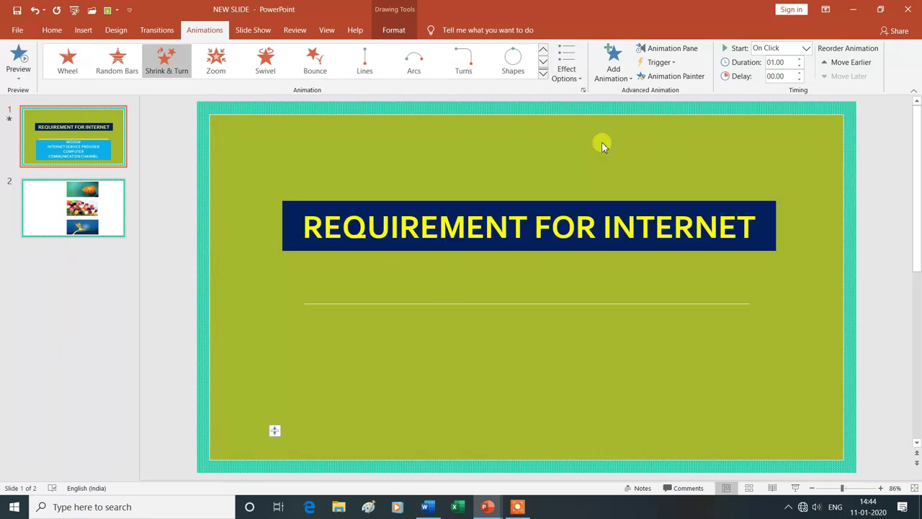
left_click(580, 80)
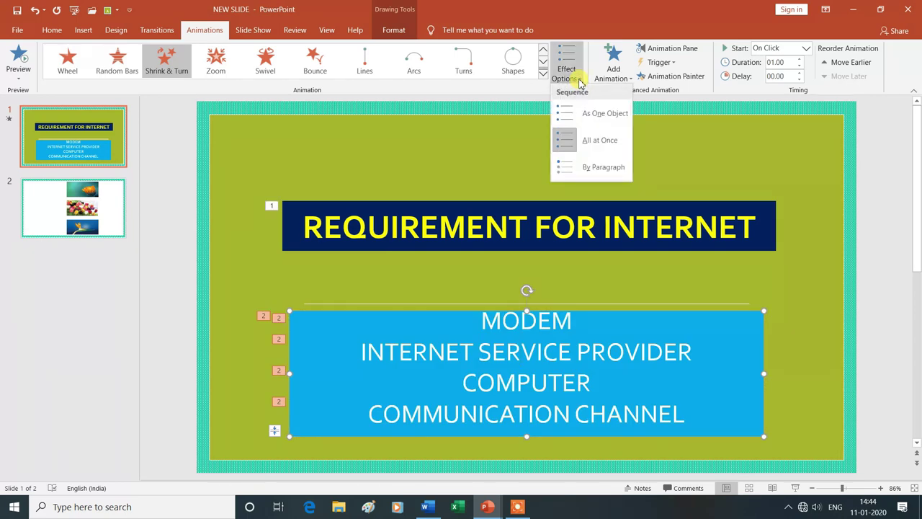
left_click(604, 170)
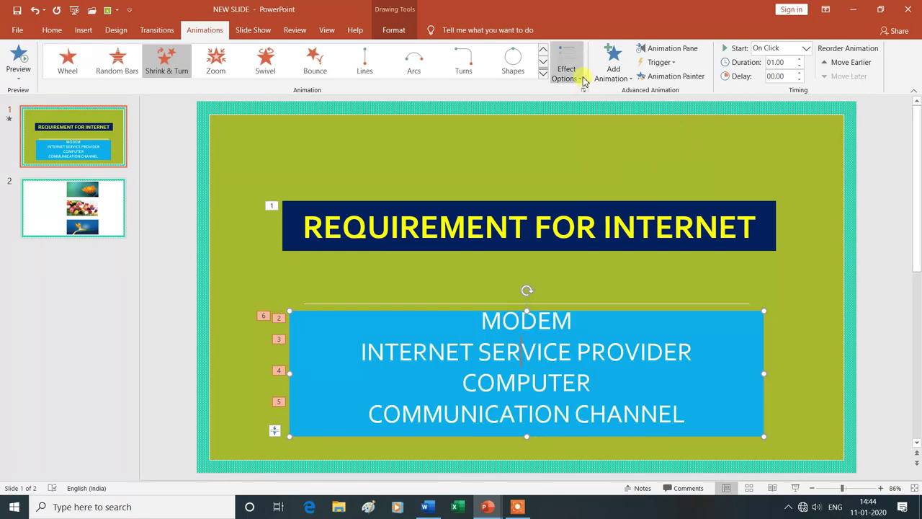
left_click(581, 78)
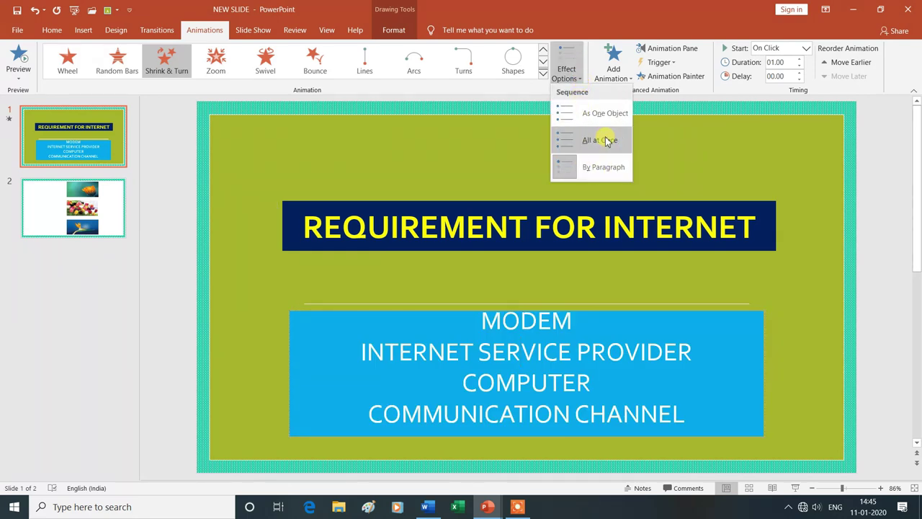
left_click(516, 132)
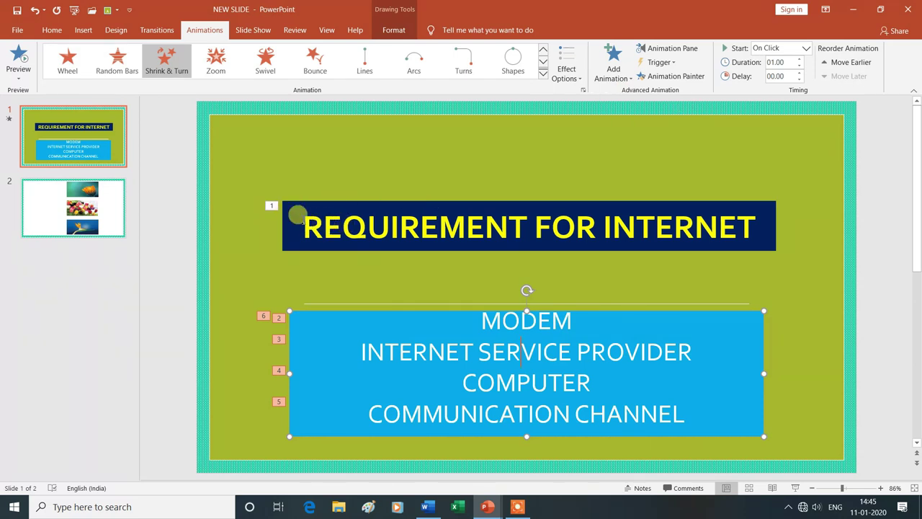
left_click(301, 216)
Add a Spin emphasis to the title as its animation number 7.
left_click(271, 207)
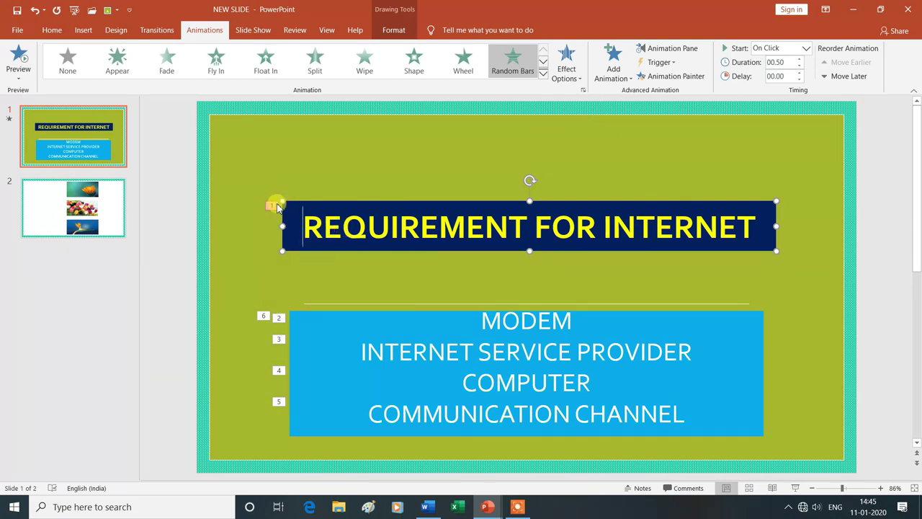
left_click(631, 83)
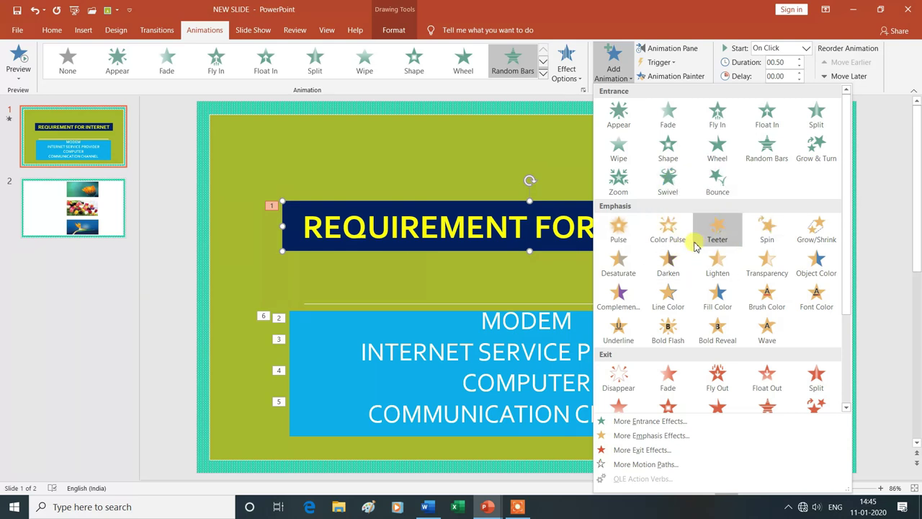
left_click(771, 232)
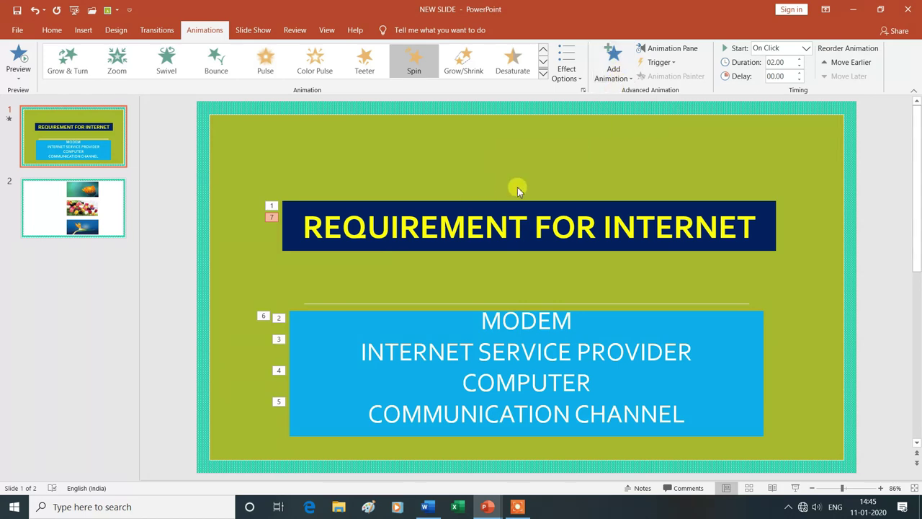
left_click(628, 80)
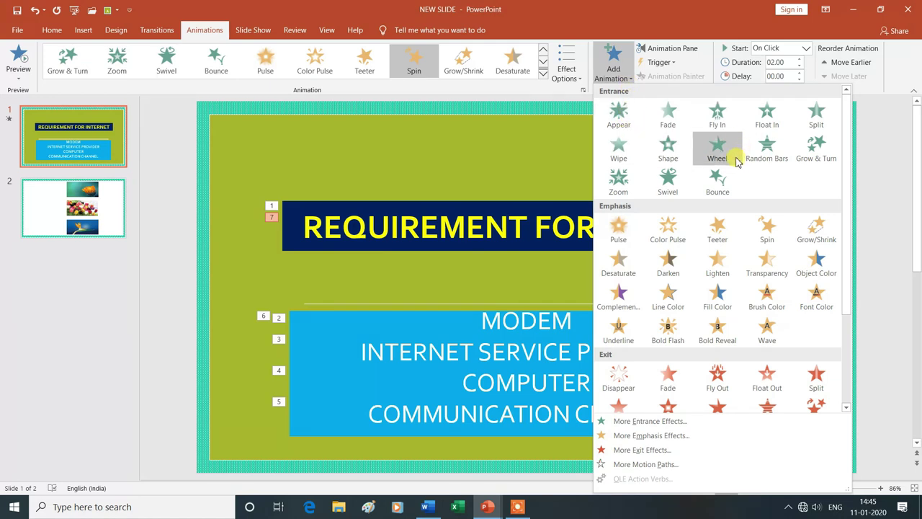
Close the Add Animation list, show the Animation Pane, and go to slide 2.
left_click(433, 160)
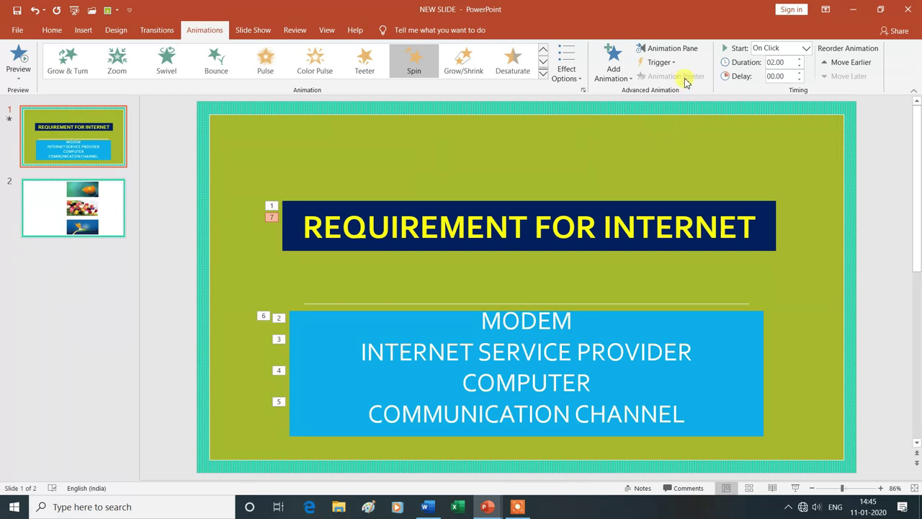
left_click(684, 53)
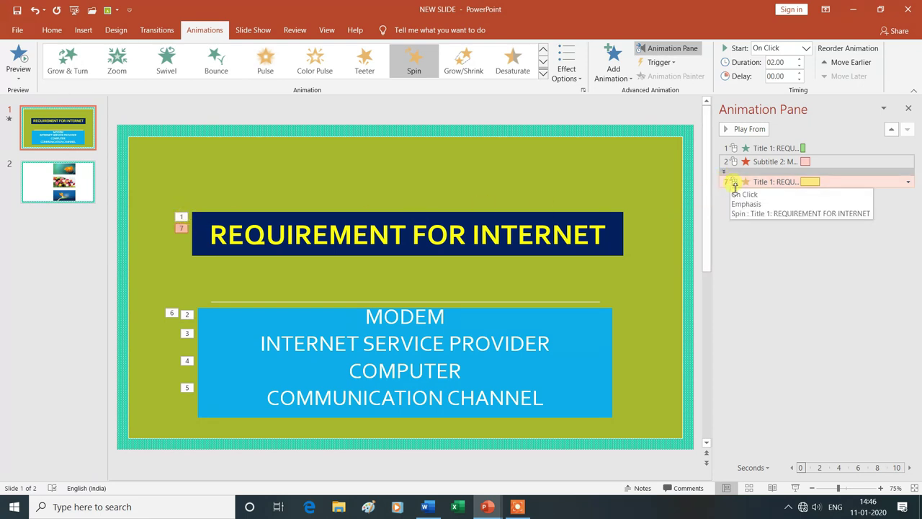
mouse_move(657, 62)
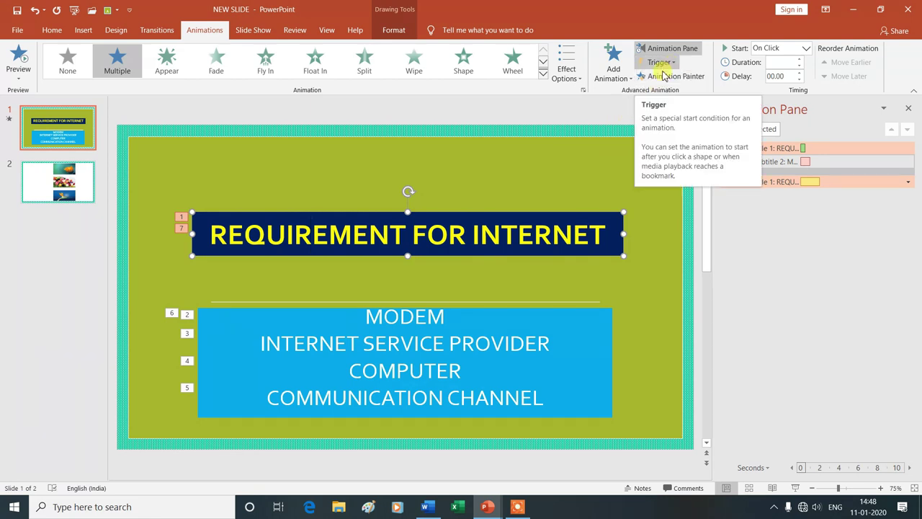
left_click(64, 189)
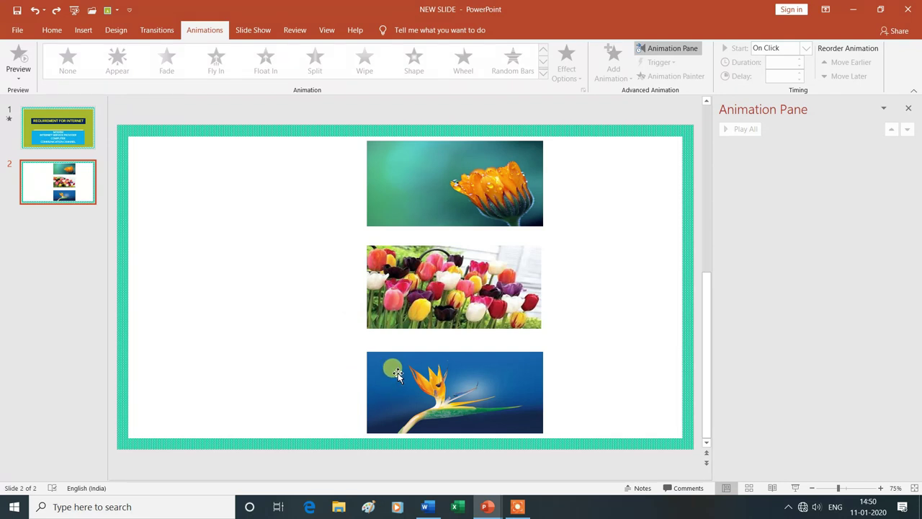
Animate the flowers: Wheel on the top one, Fly Out on the tulips, Split on the blue one.
left_click(424, 199)
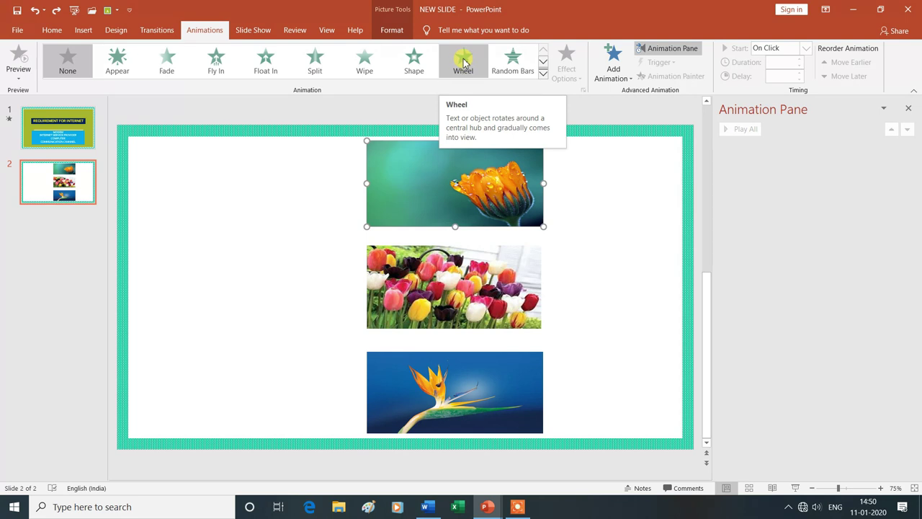
left_click(463, 64)
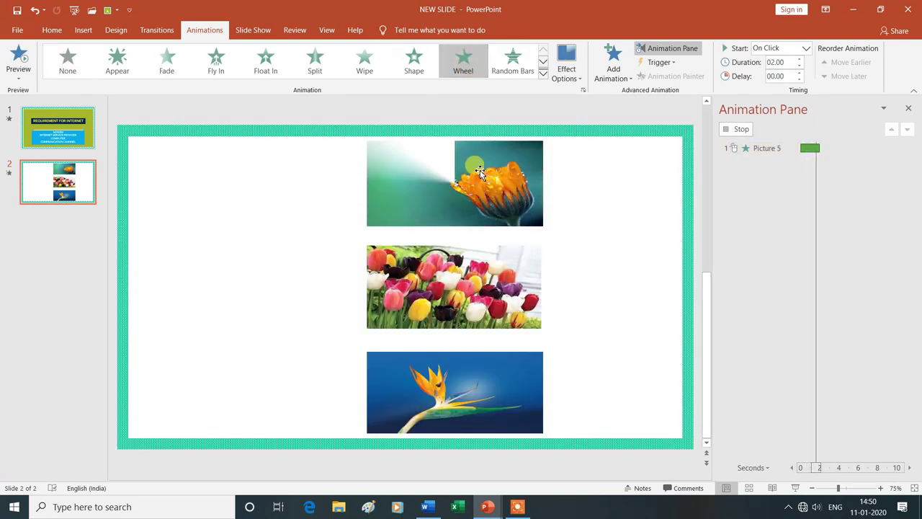
left_click(445, 281)
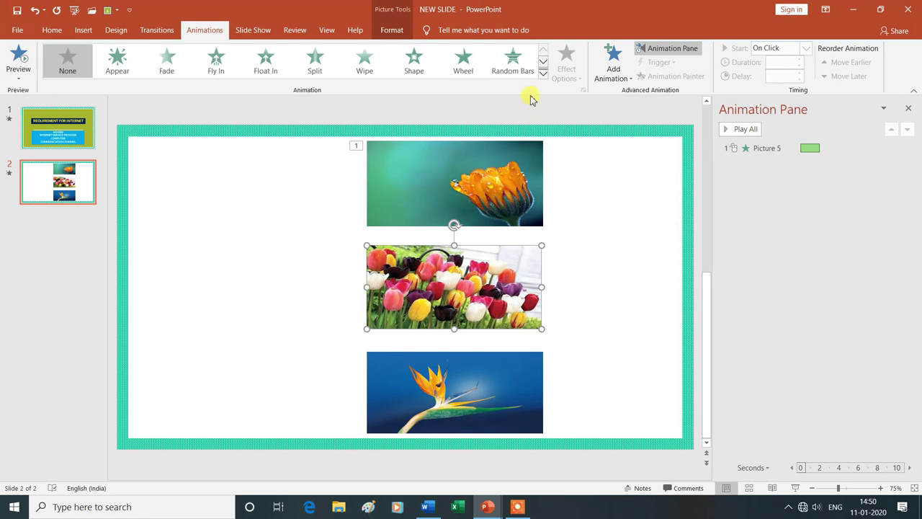
left_click(543, 74)
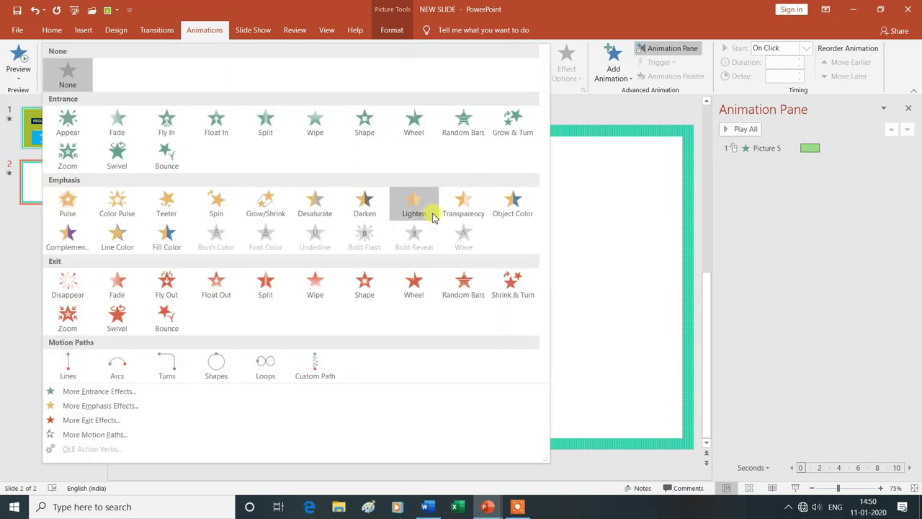
left_click(173, 282)
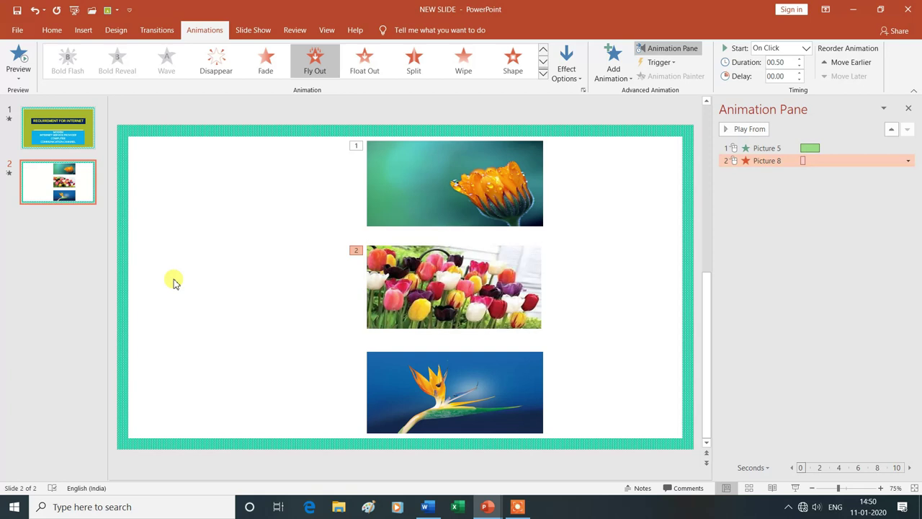
left_click(418, 381)
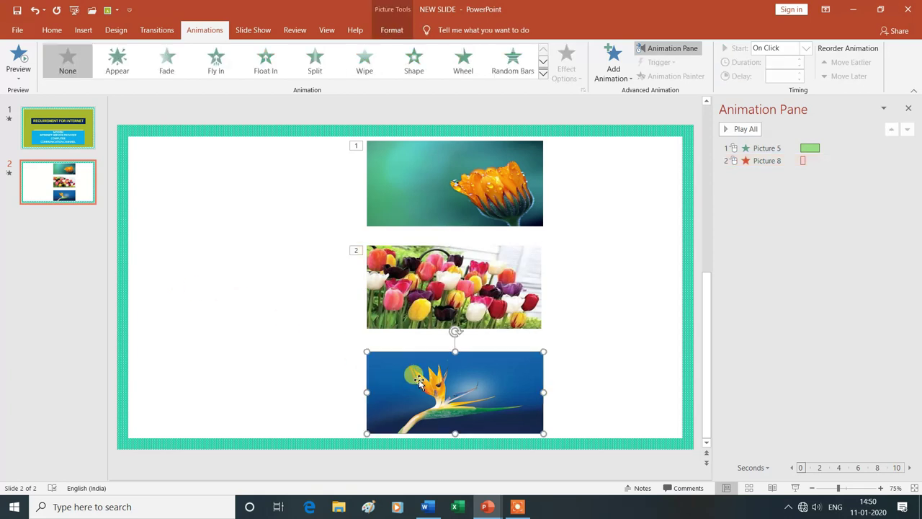
left_click(544, 75)
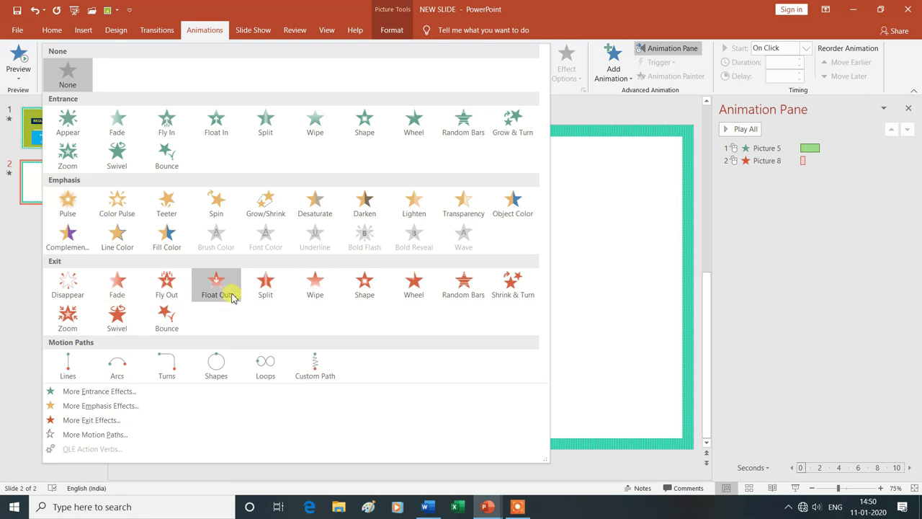
left_click(271, 296)
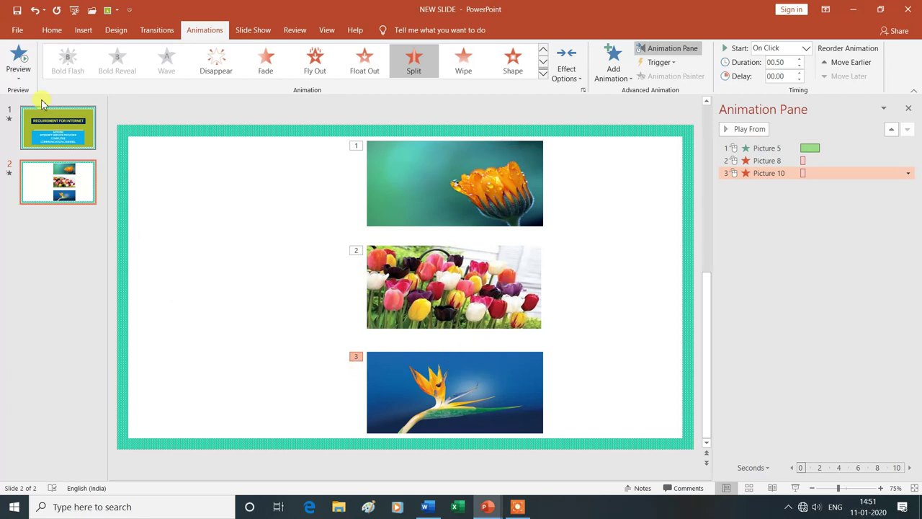
left_click(17, 67)
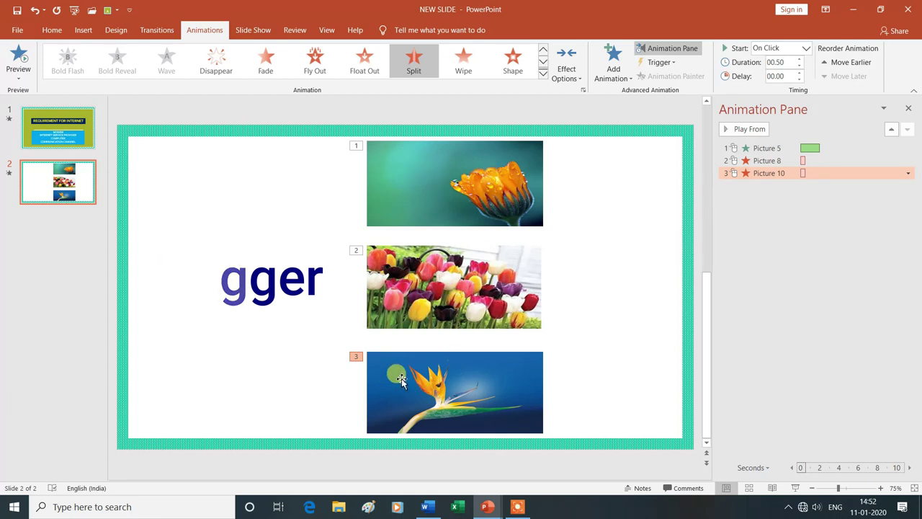
Trigger the blue flower's Split animation on a click of Picture 10, then preview.
left_click(670, 64)
mouse_move(671, 77)
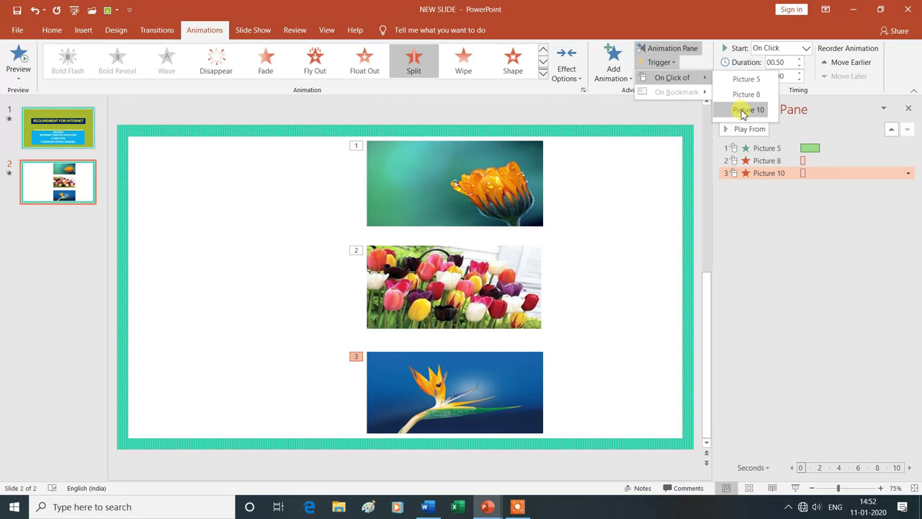
left_click(747, 110)
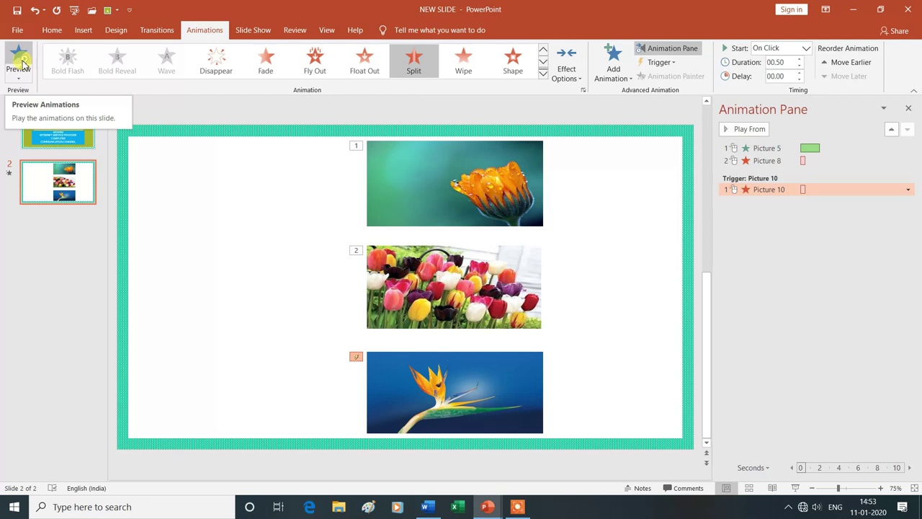
left_click(24, 62)
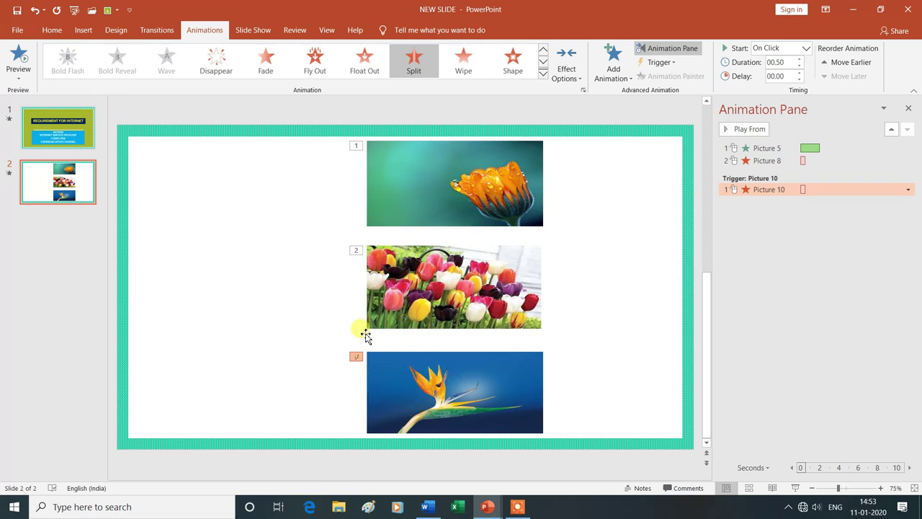
Remove the Picture 10 trigger so the Split plays third, previewing before and after.
left_click(21, 55)
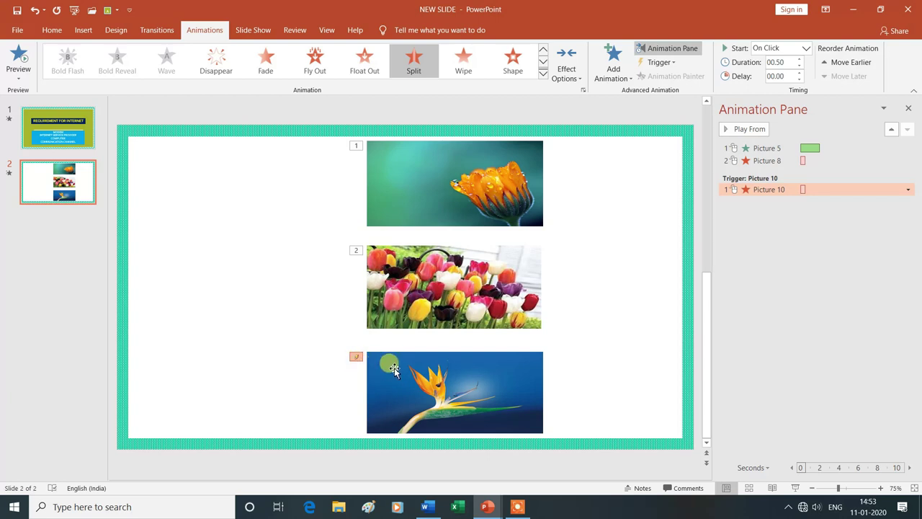
left_click(672, 63)
mouse_move(672, 78)
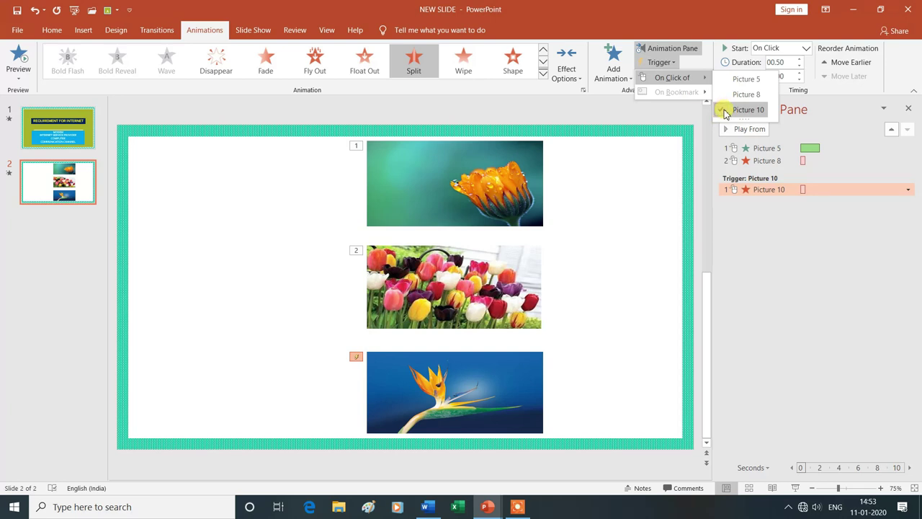
left_click(724, 113)
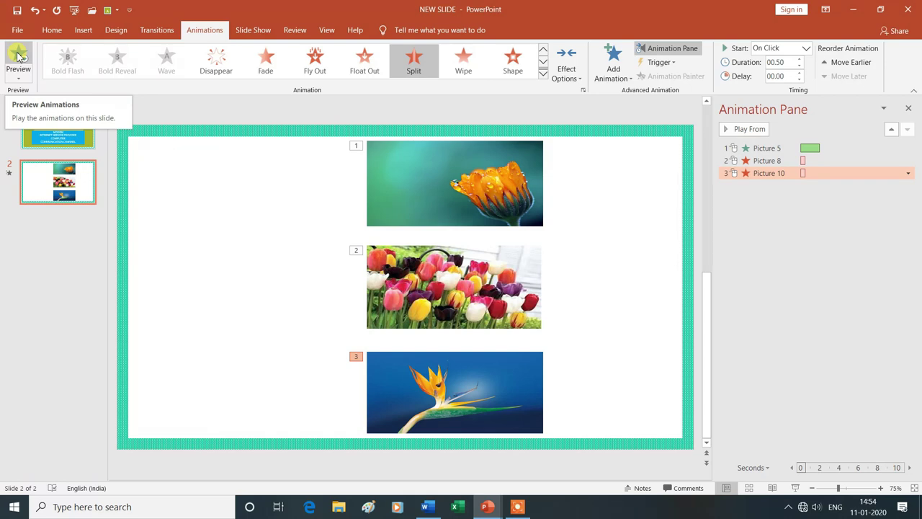
left_click(19, 57)
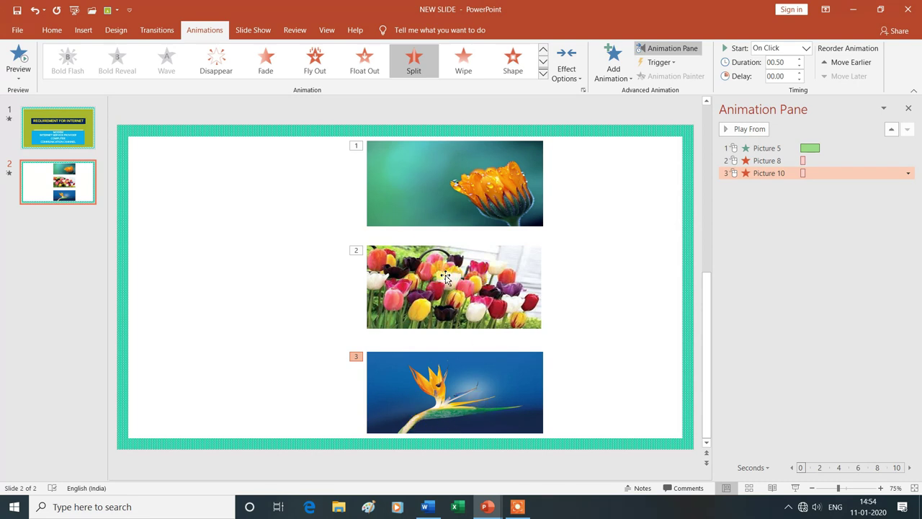
left_click(446, 279)
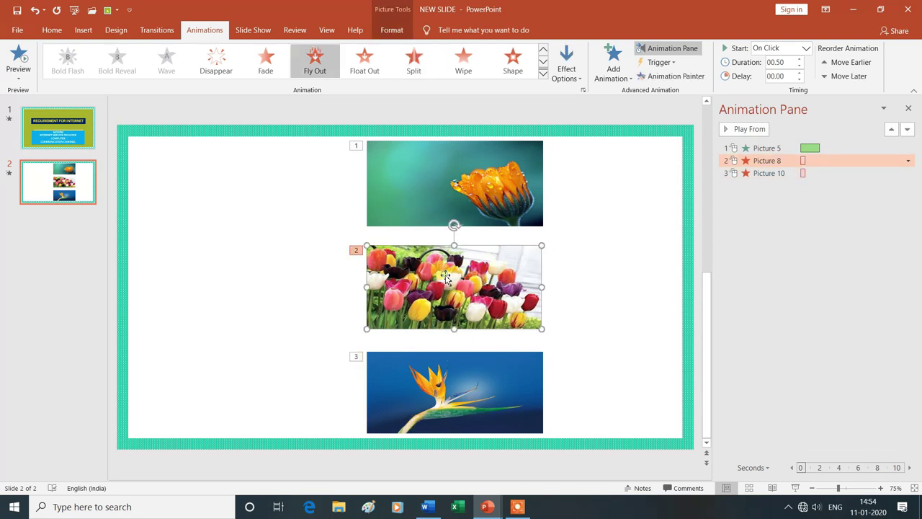
Trigger the tulips' Fly Out exit on click of Picture 8 and test it in preview.
left_click(677, 63)
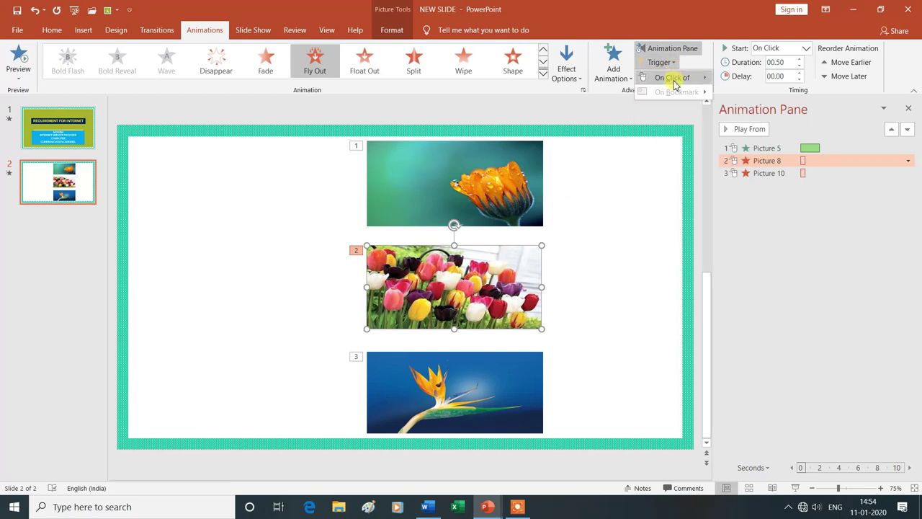
mouse_move(672, 78)
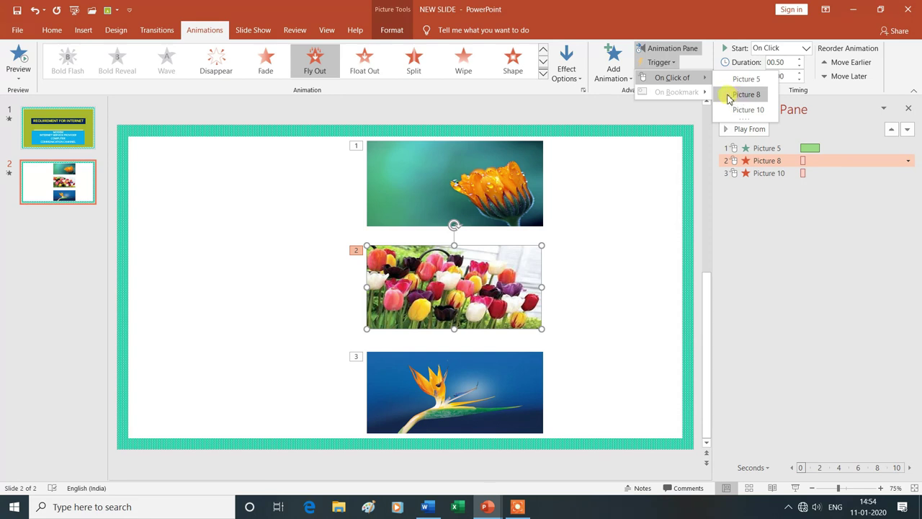
left_click(747, 94)
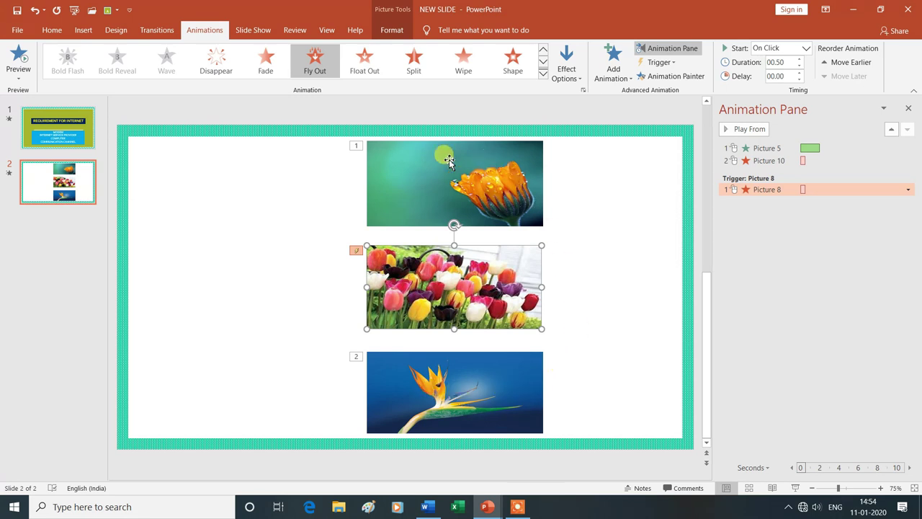
left_click(20, 57)
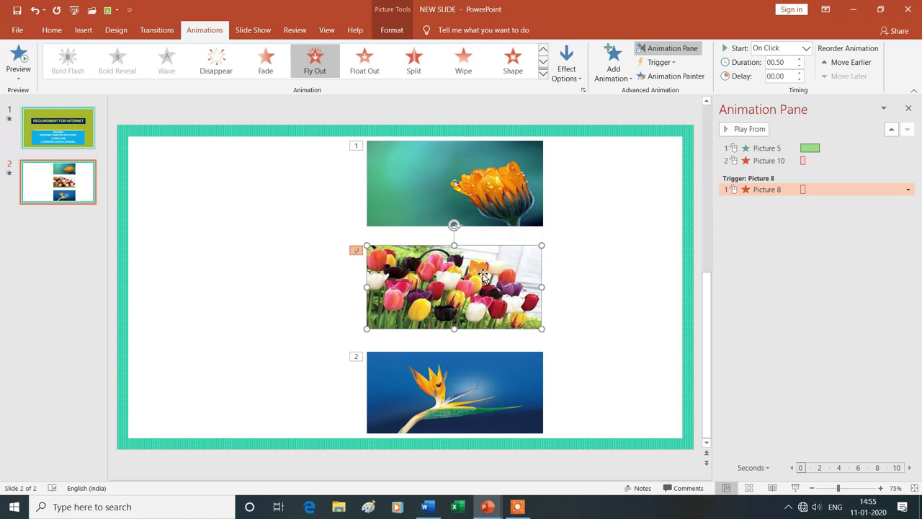
left_click(404, 284)
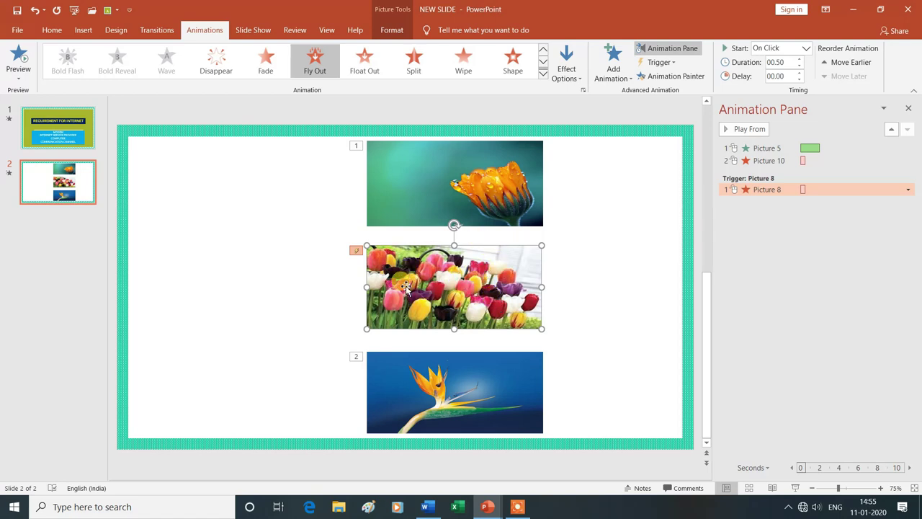
left_click(354, 266)
left_click(363, 258)
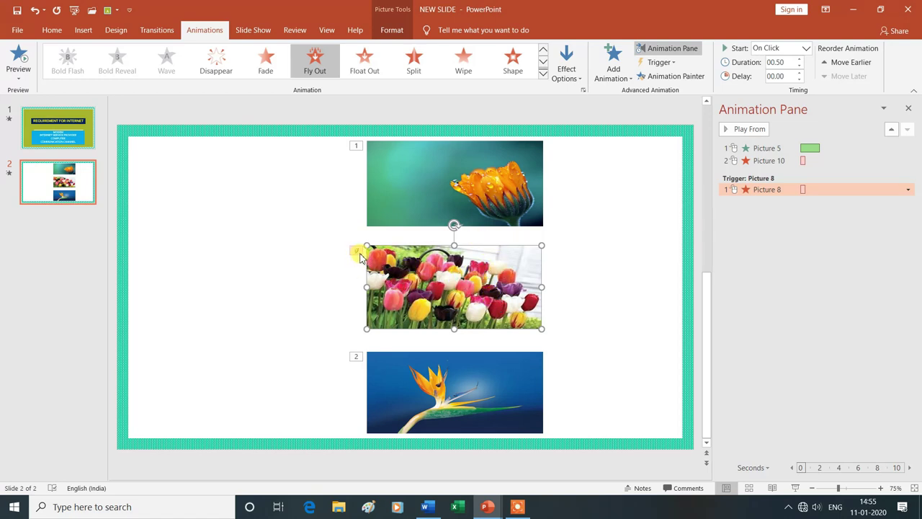
left_click(674, 63)
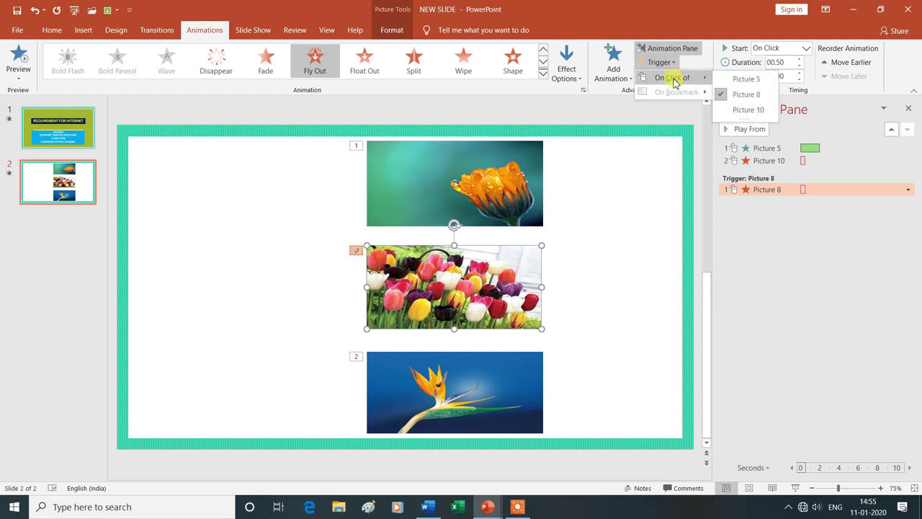
Remove the Picture 8 trigger so the tulips' exit plays third, then run the slide show once.
left_click(725, 96)
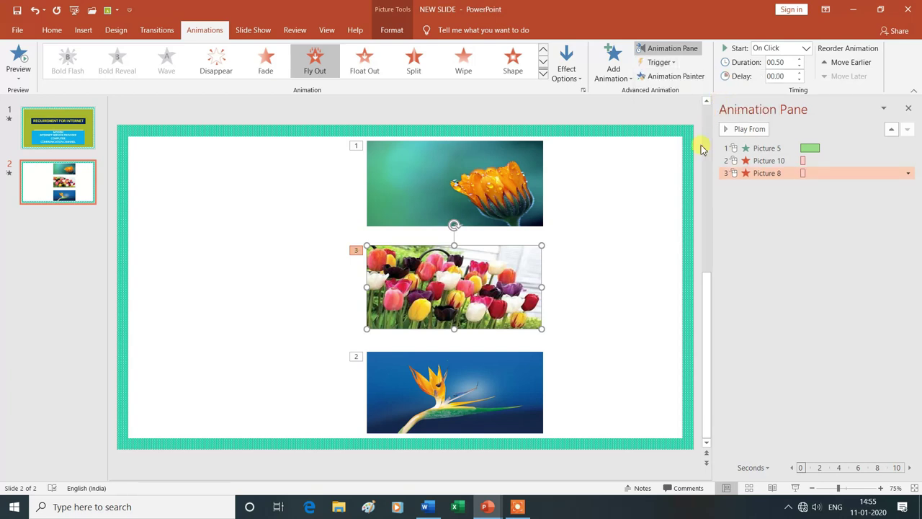
left_click(796, 489)
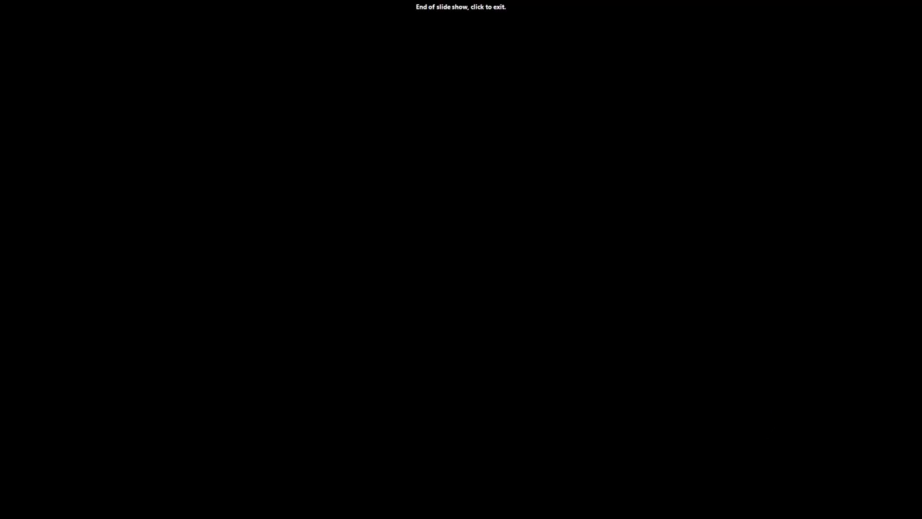
left_click(767, 425)
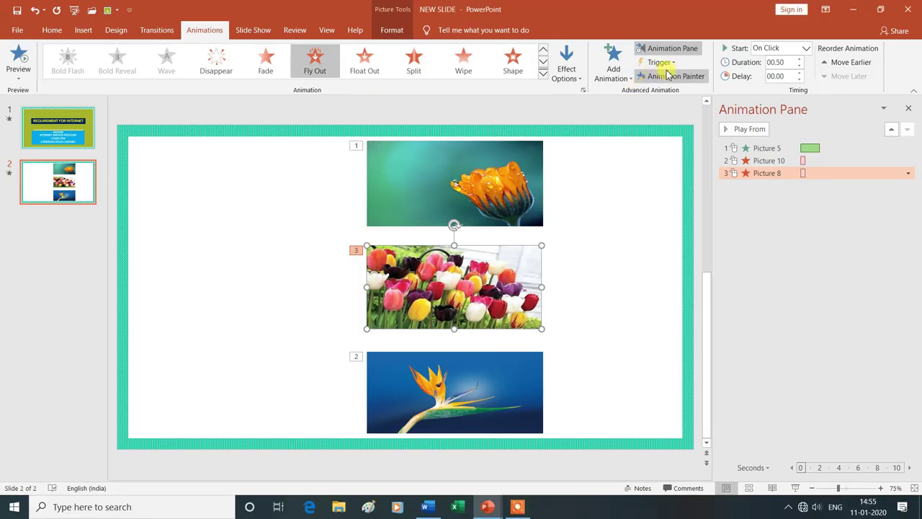
left_click(537, 180)
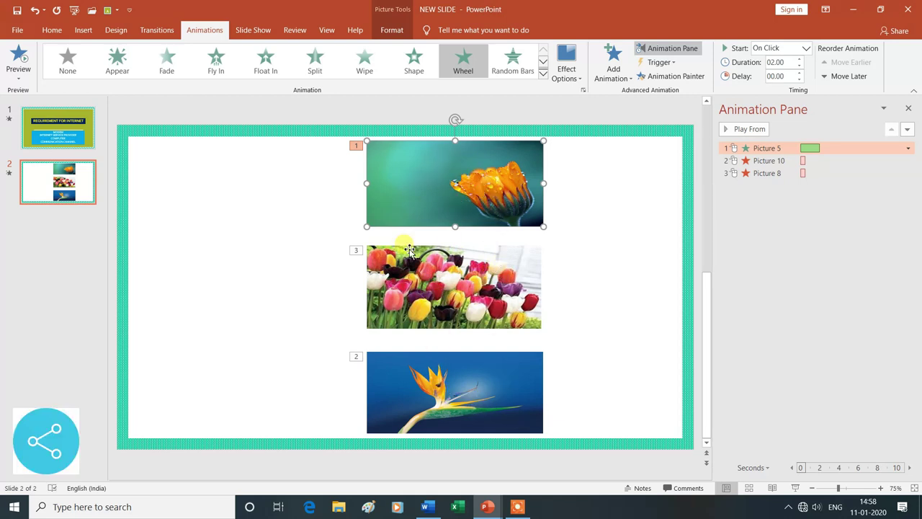
Preview the orange flower's 02.00-second Wheel entrance animation.
left_click(18, 61)
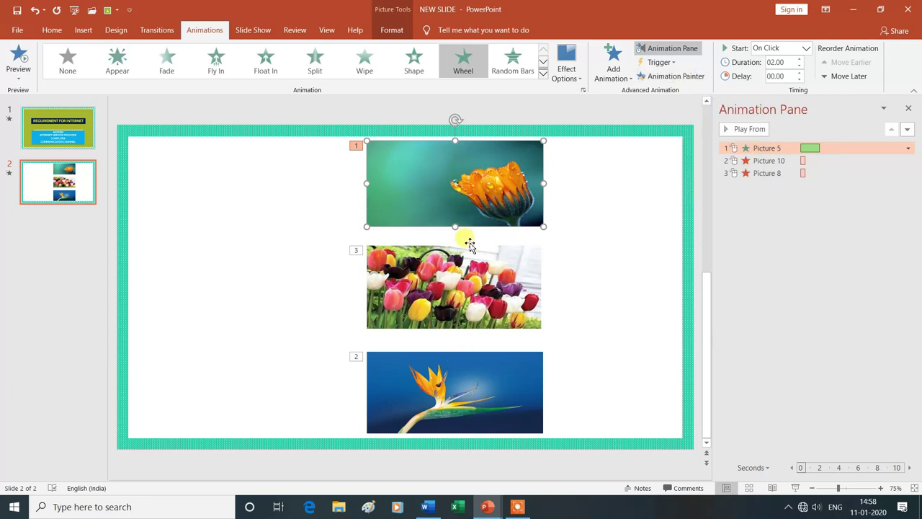
left_click(659, 77)
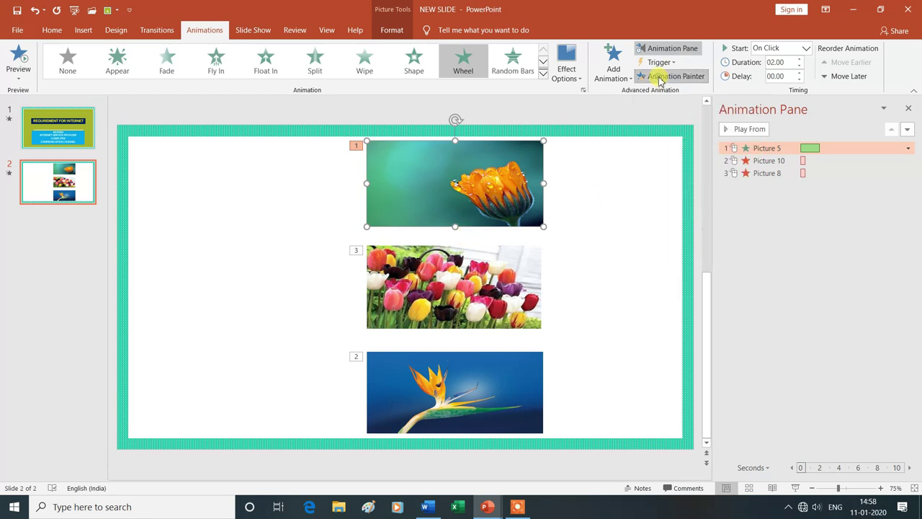
Paint the orange flower's Wheel animation onto the tulip and bird-of-paradise pictures, then preview.
left_click(461, 279)
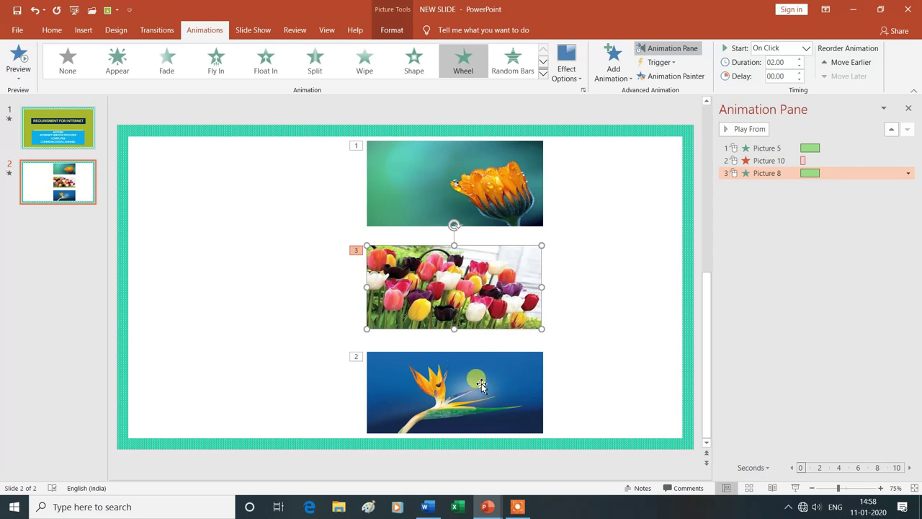
left_click(663, 78)
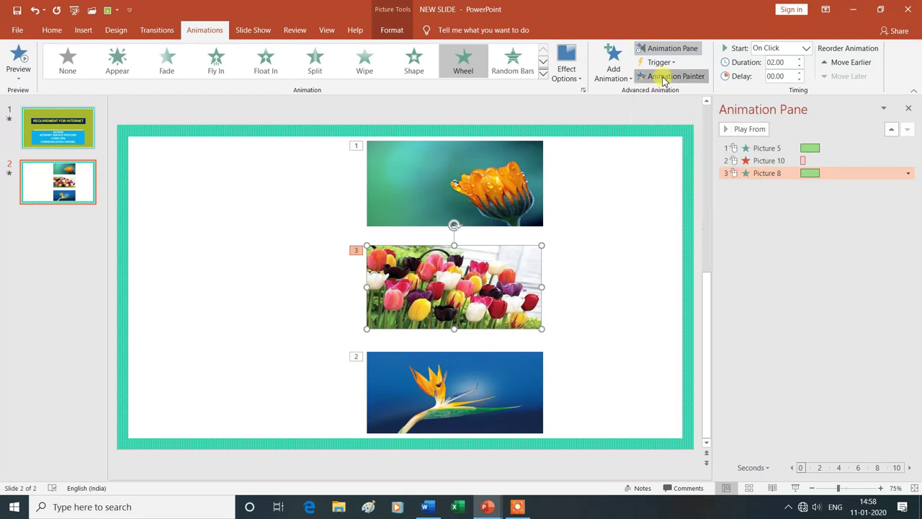
left_click(455, 376)
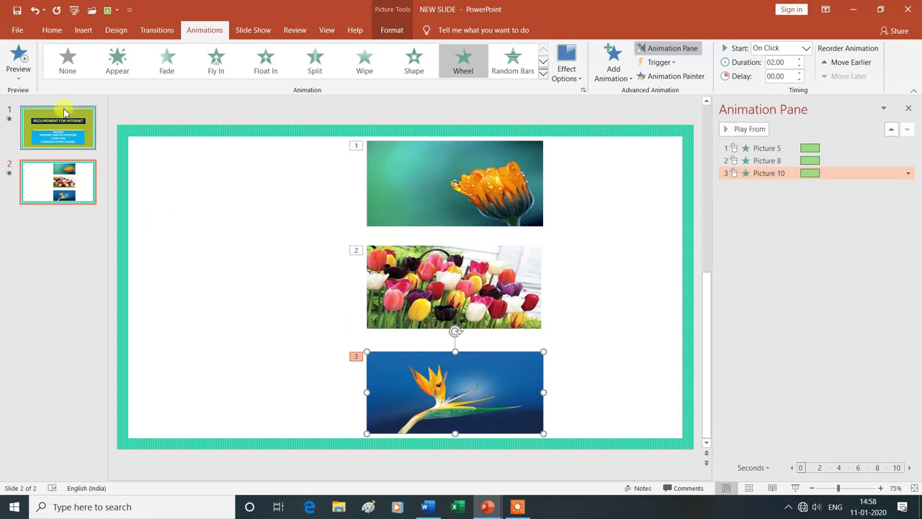
left_click(21, 67)
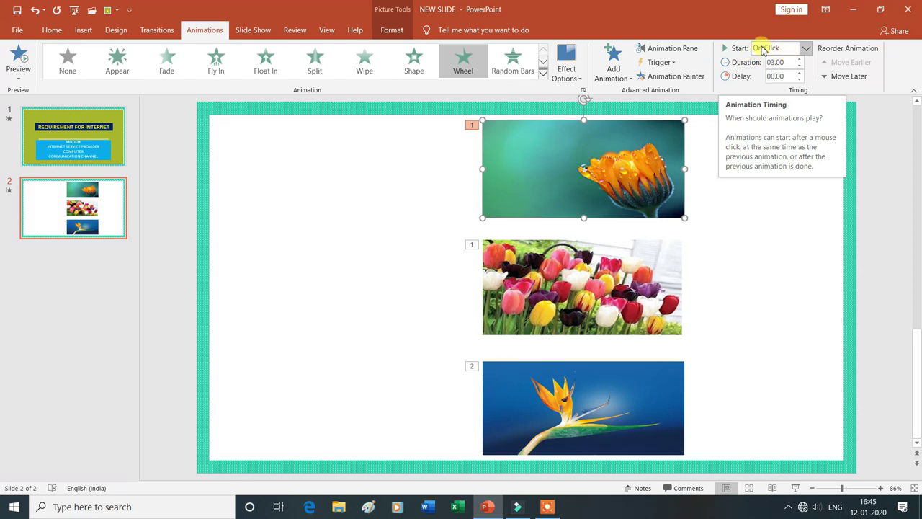
Set the orange flower animation's Start to With Previous.
left_click(807, 48)
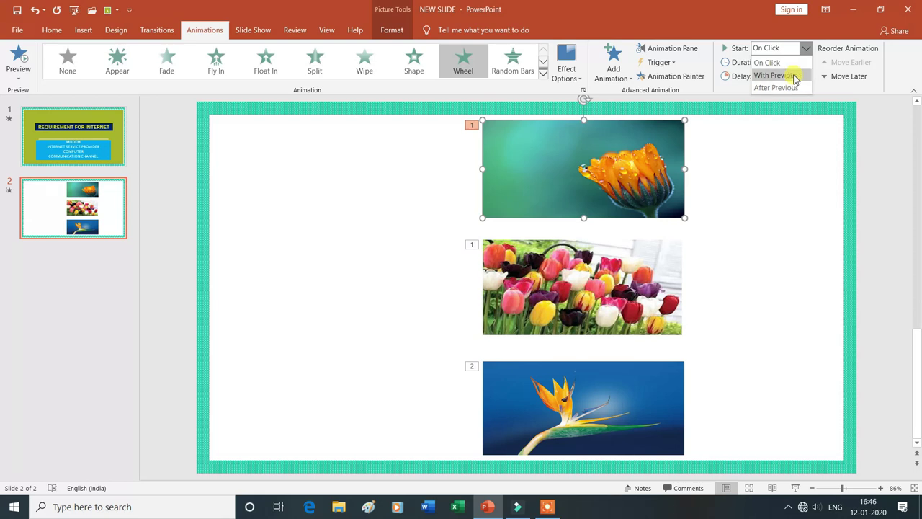
left_click(795, 76)
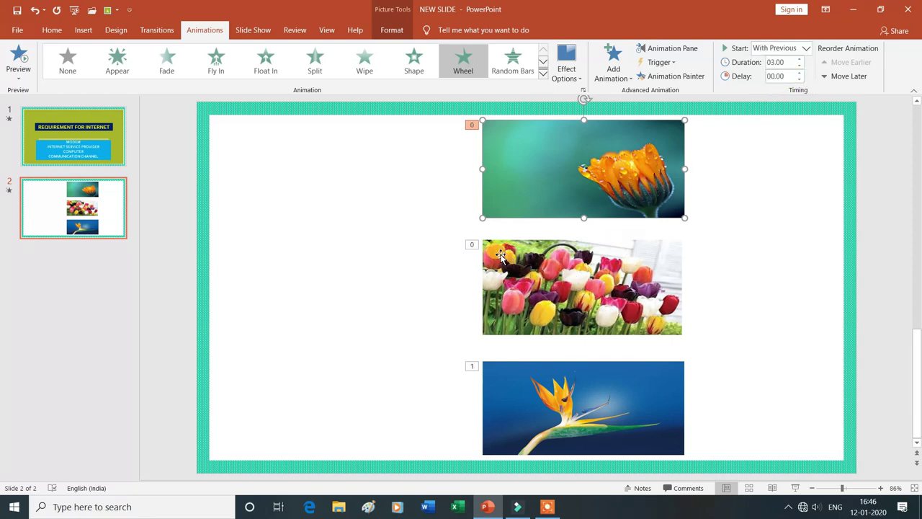
left_click(569, 269)
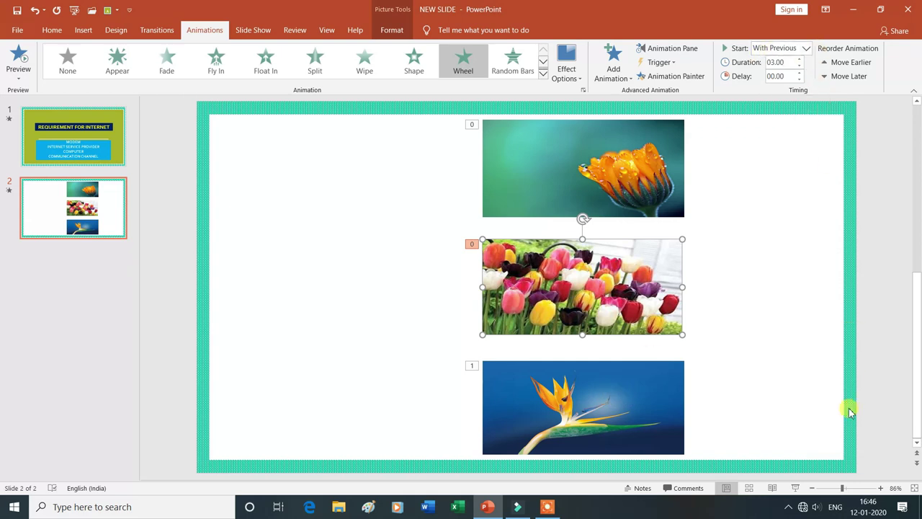
Run the slide show through the bird picture's entrance to check the timing, then exit.
left_click(795, 488)
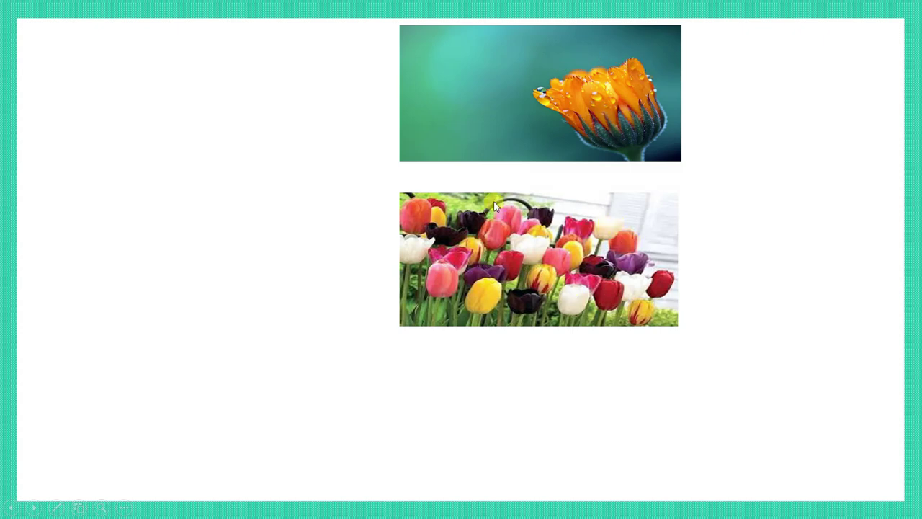
left_click(804, 418)
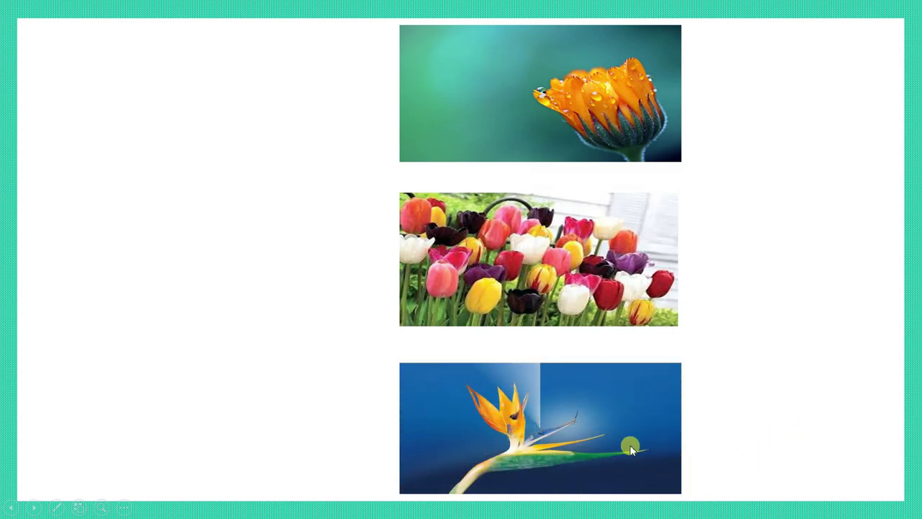
key("Escape")
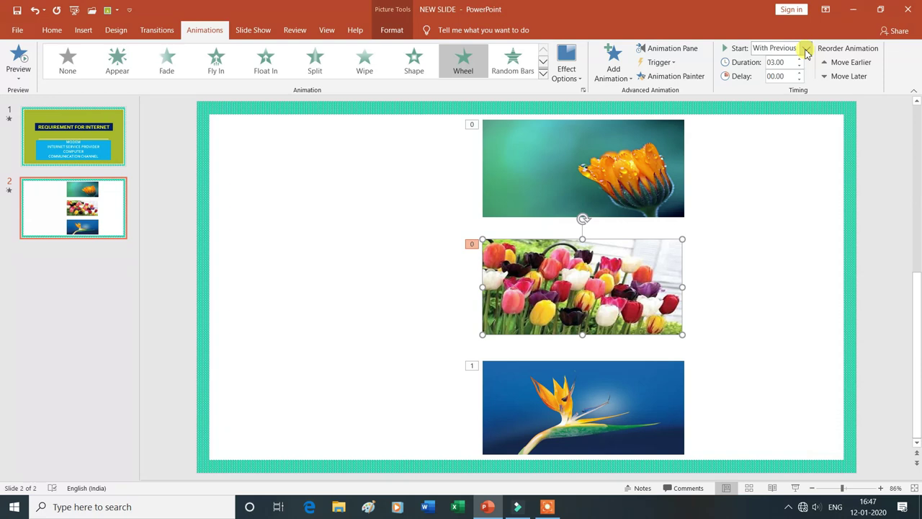
left_click(807, 49)
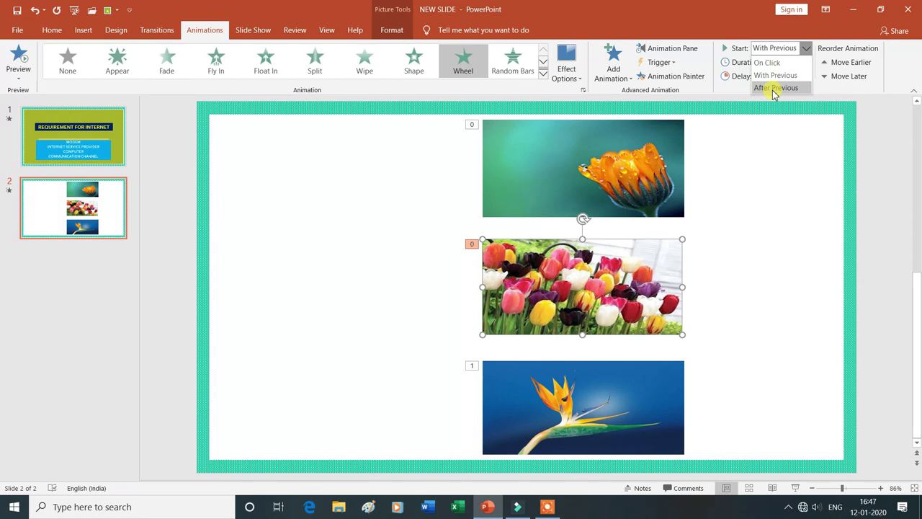
Set the tulips' Wheel animation Start to After Previous and play the slide show.
left_click(578, 268)
left_click(600, 250)
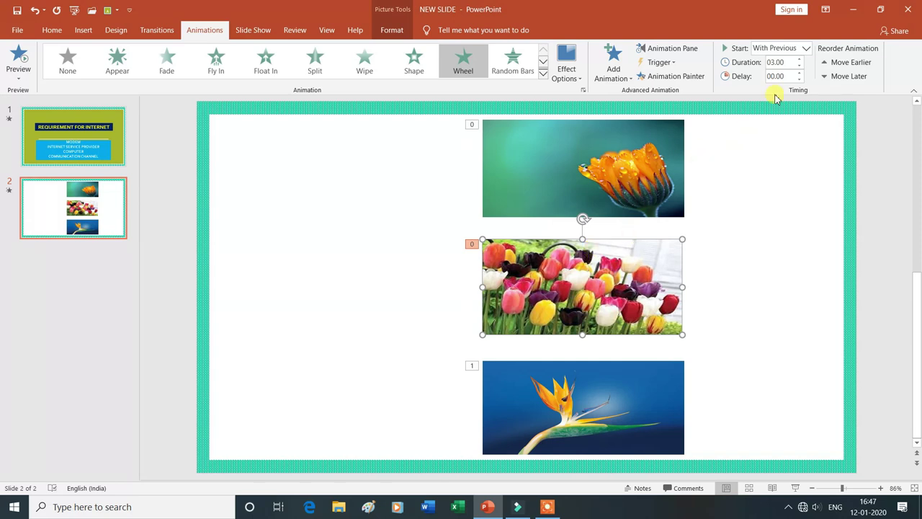
left_click(805, 48)
left_click(778, 87)
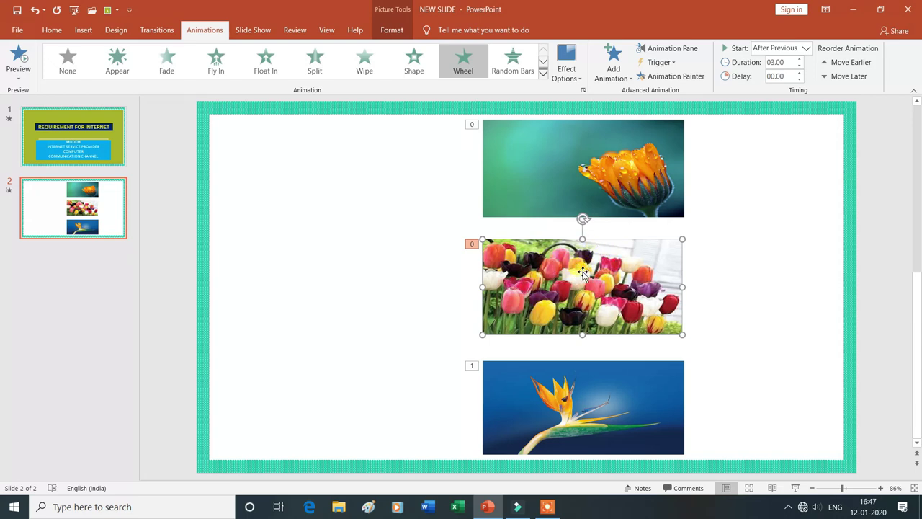
left_click(806, 489)
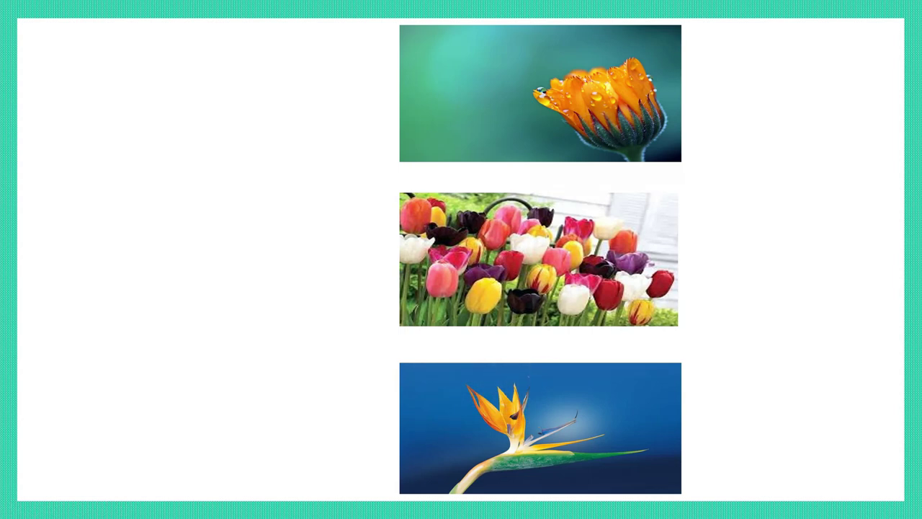
Exit the slide show and set the orange flower's animation duration to 05.00.
left_click(799, 322)
left_click(799, 322)
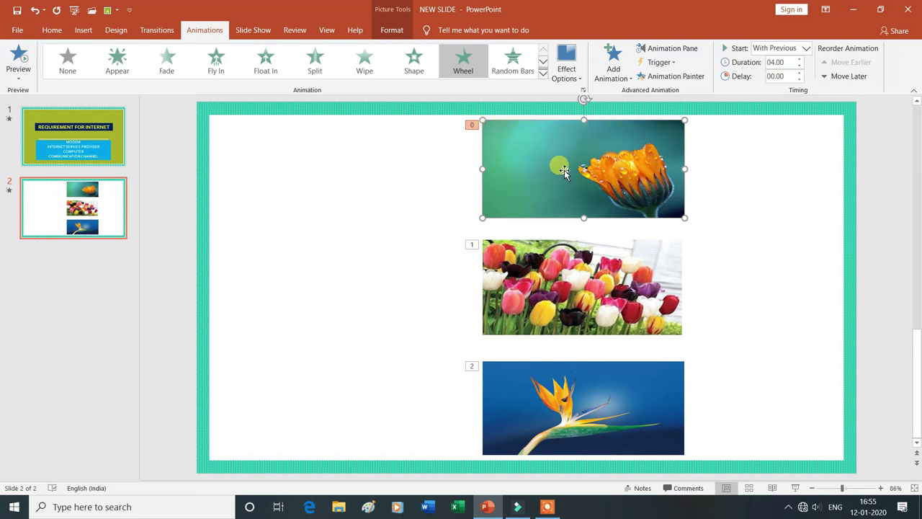
left_click(775, 63)
type("0.00")
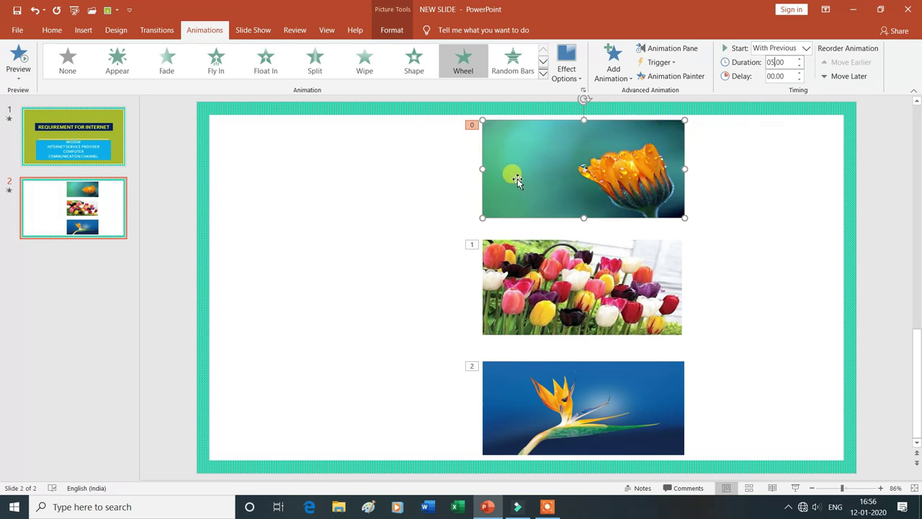
Set the tulips' duration to 04.00 and the bird-of-paradise's to 03.00.
left_click(602, 281)
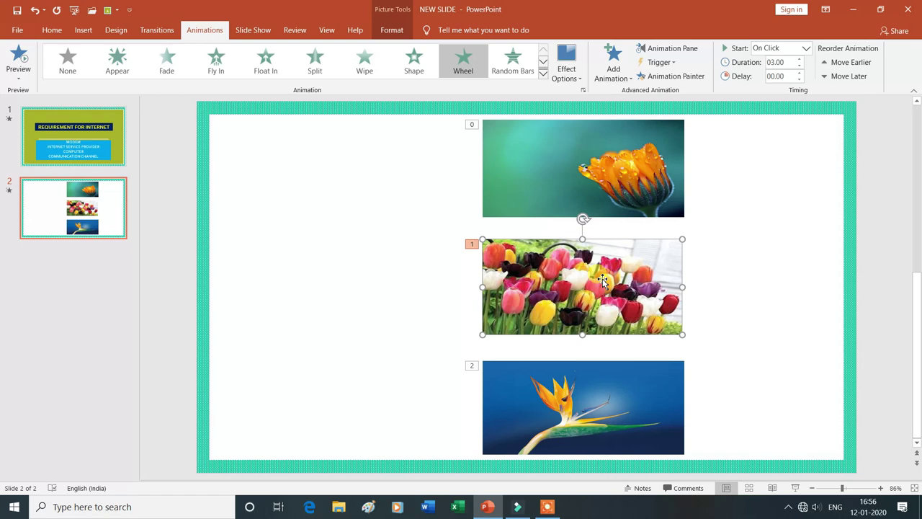
left_click(775, 65)
type("04")
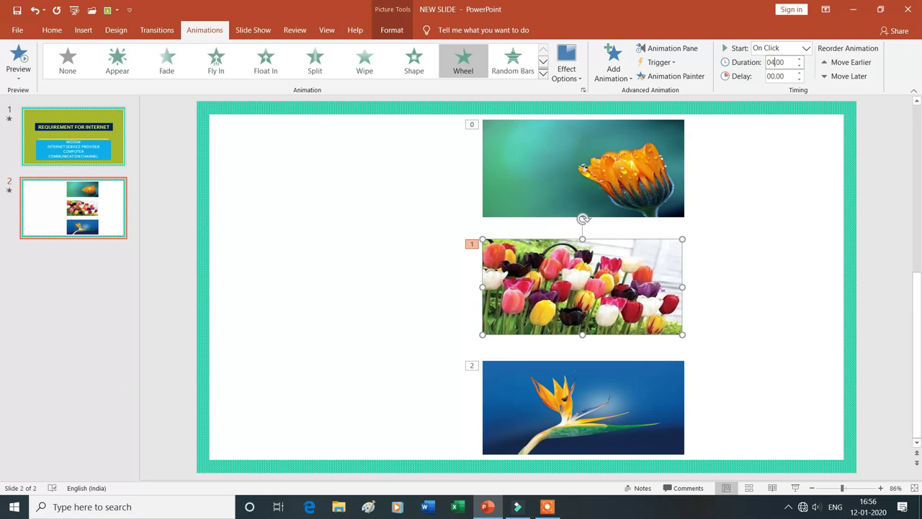
left_click(596, 391)
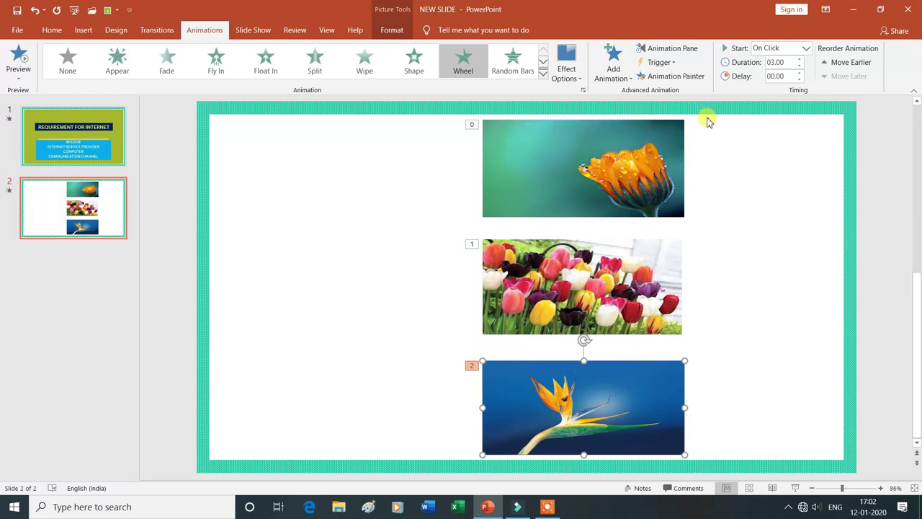
Check each picture's animation timing, then run the slide show to watch them.
left_click(587, 171)
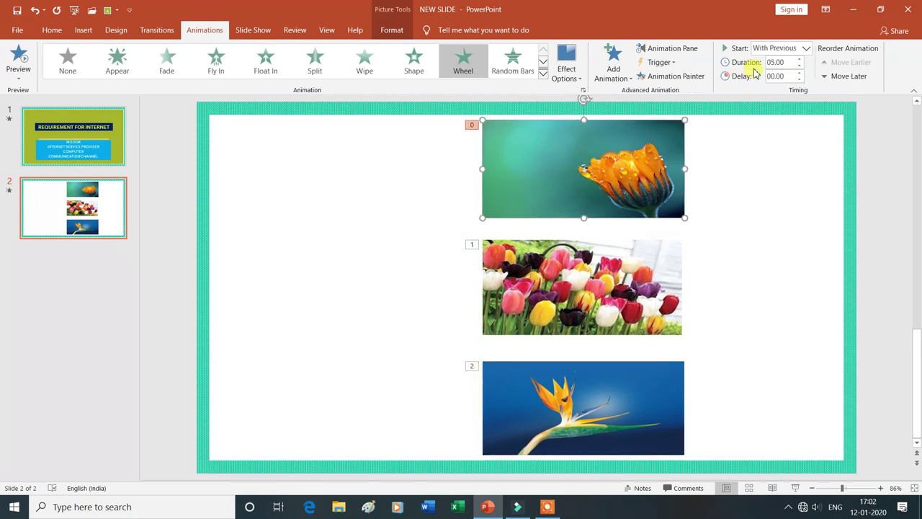
left_click(598, 245)
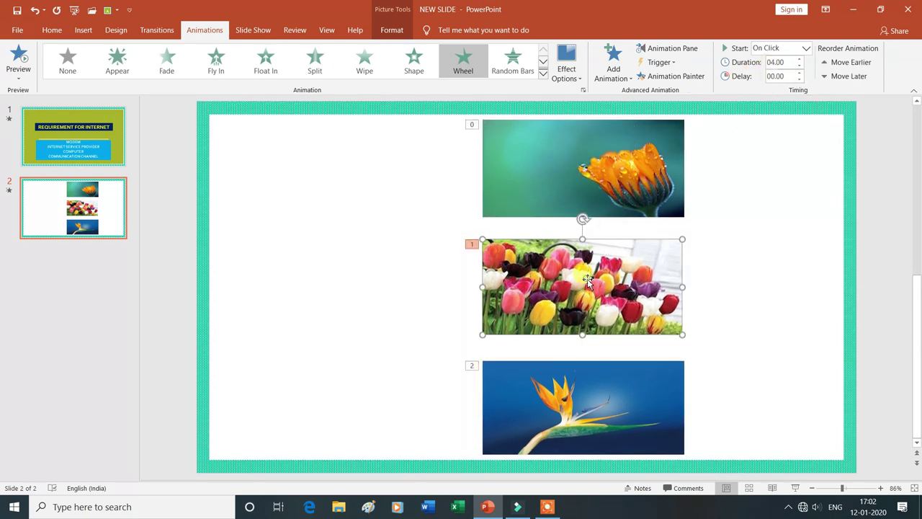
left_click(585, 395)
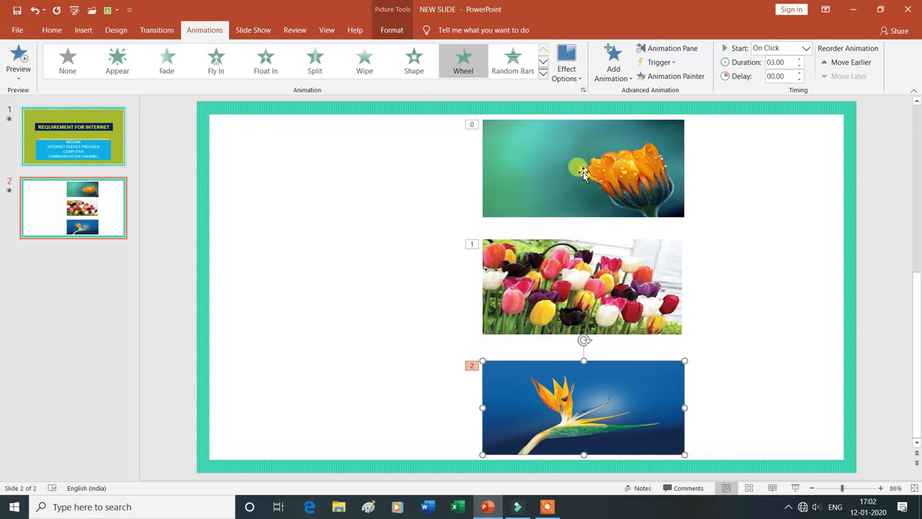
left_click(797, 488)
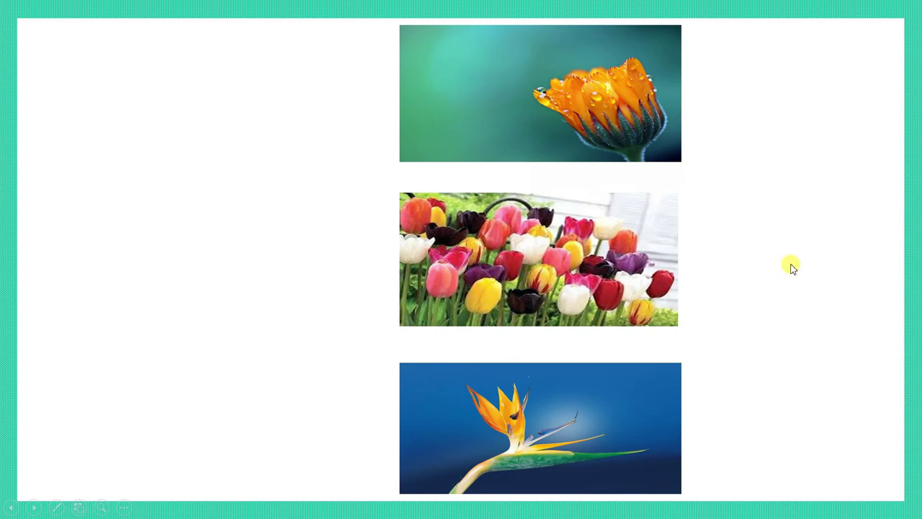
key("Escape")
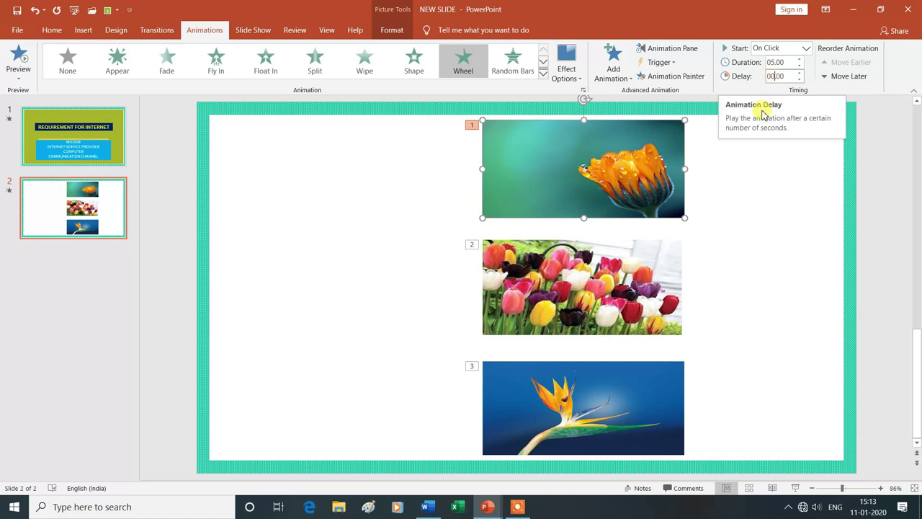
Give the orange flower's Wheel entrance a 05.00 delay and preview the slide's animations.
key("BackSpace")
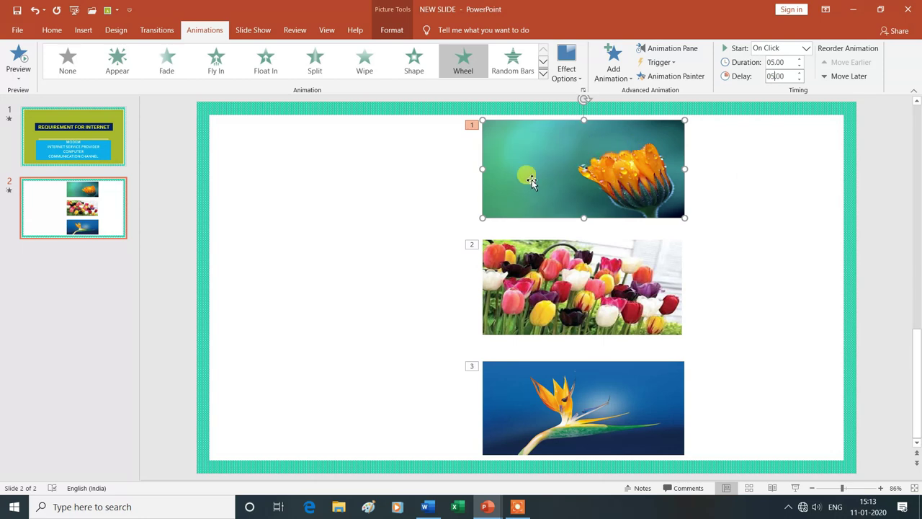
left_click(590, 276)
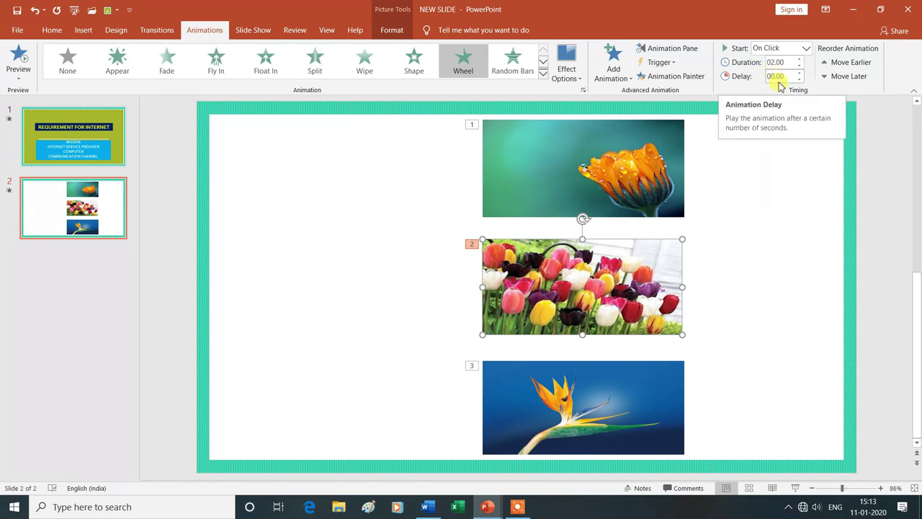
left_click(624, 373)
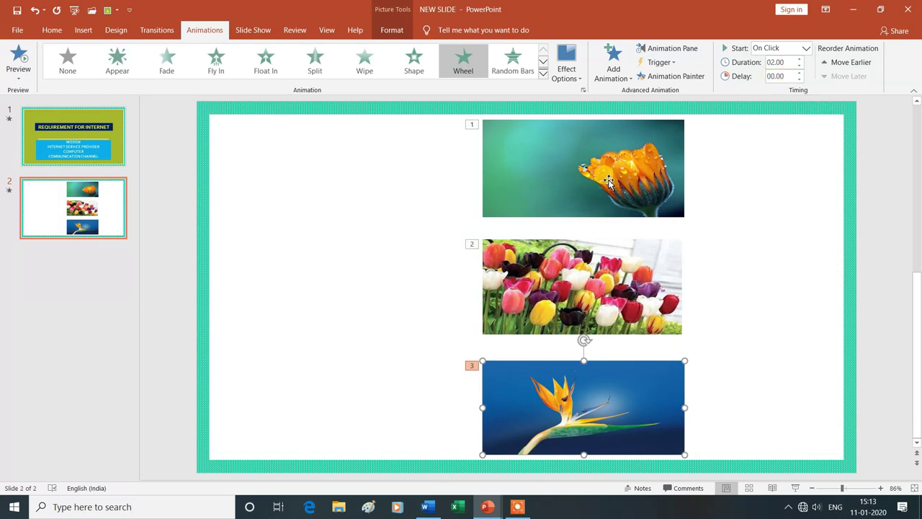
left_click(19, 57)
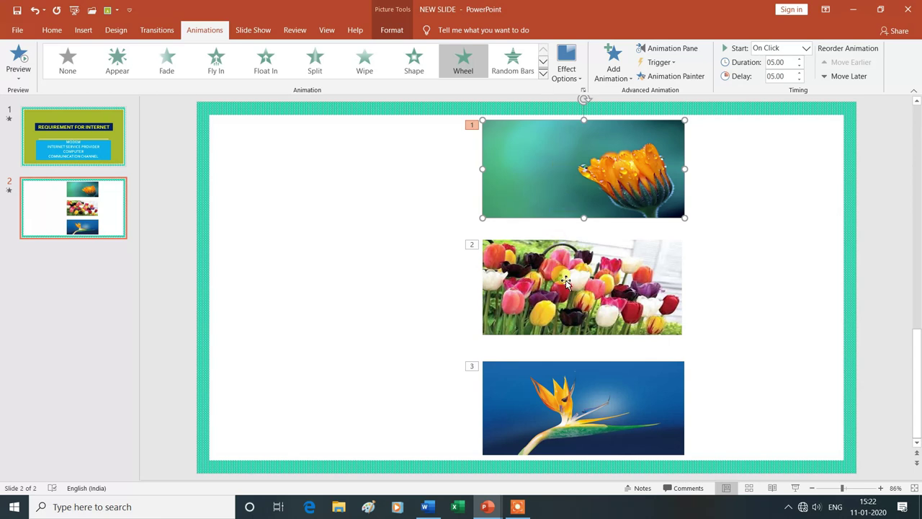
Move the tulip animation earlier to position 1, then start the slide show.
left_click(570, 385)
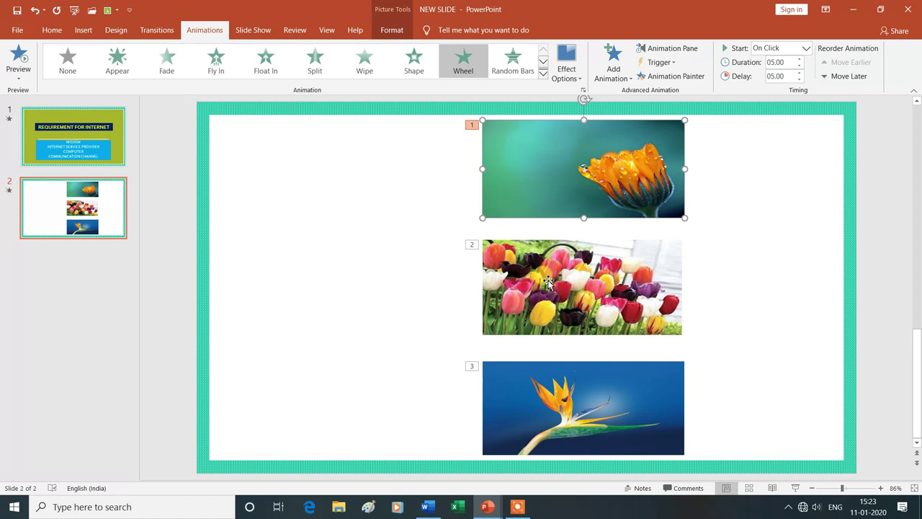
left_click(474, 248)
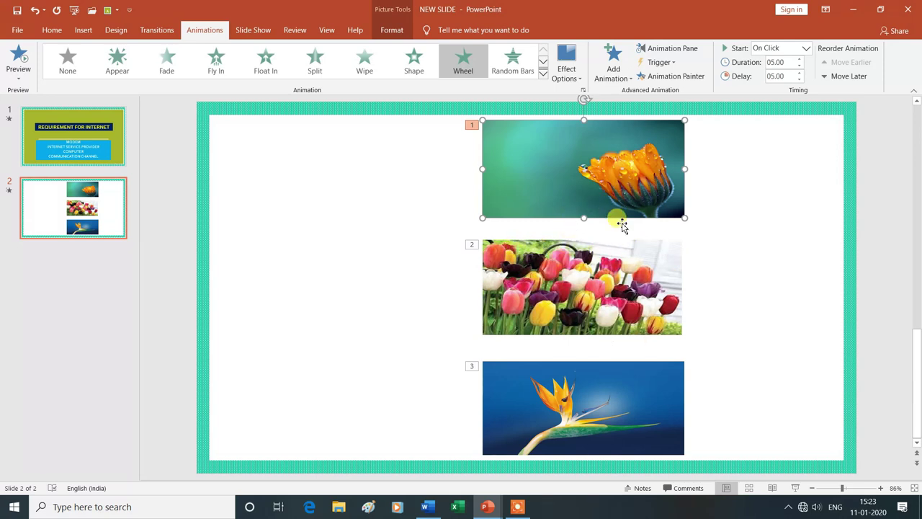
left_click(569, 283)
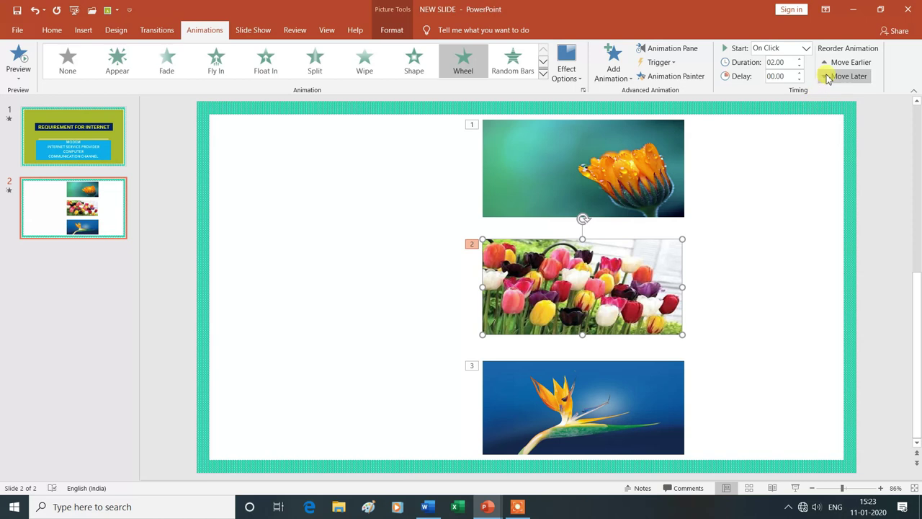
left_click(847, 63)
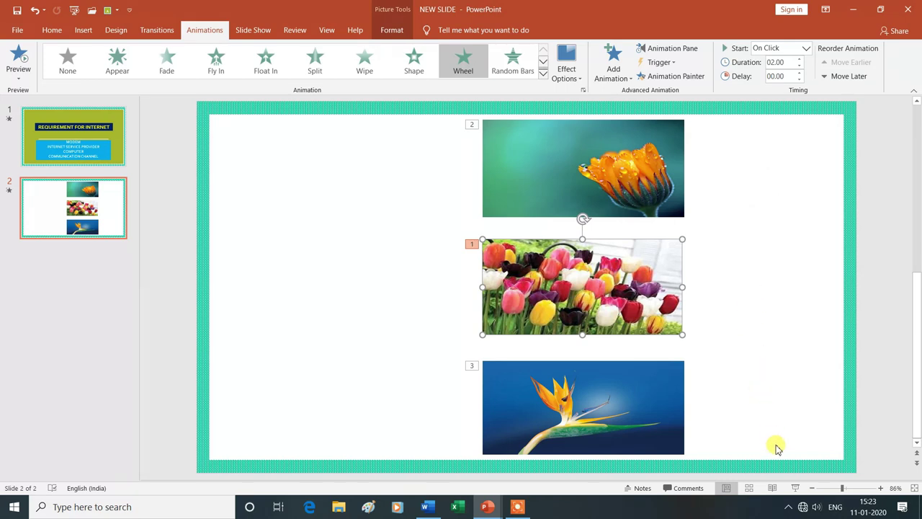
left_click(797, 490)
left_click(763, 410)
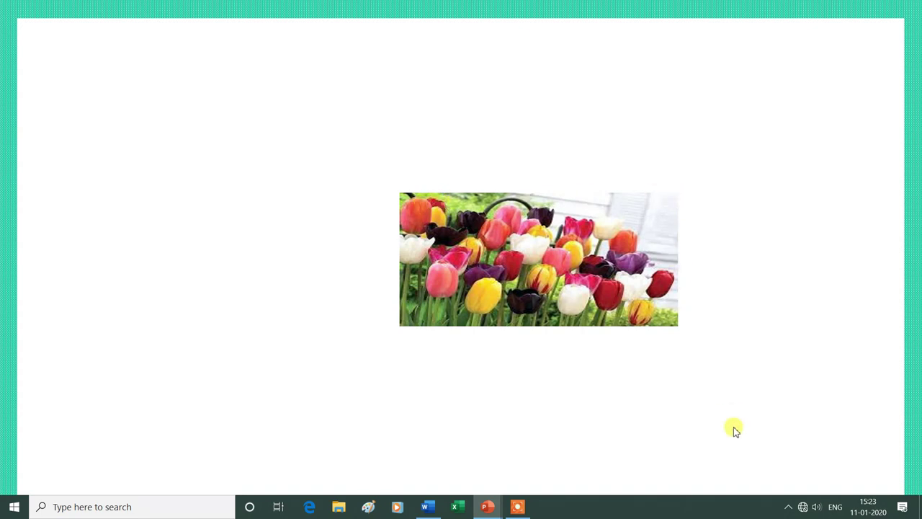
left_click(762, 450)
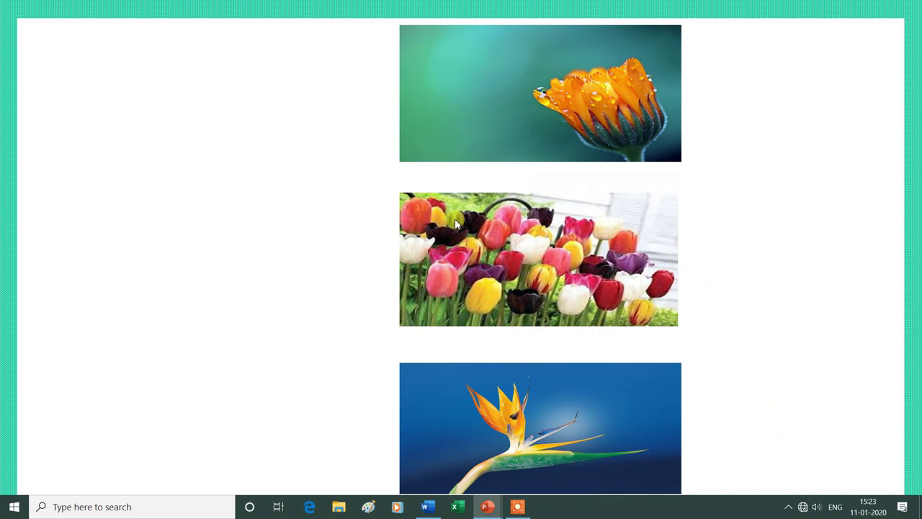
left_click(799, 351)
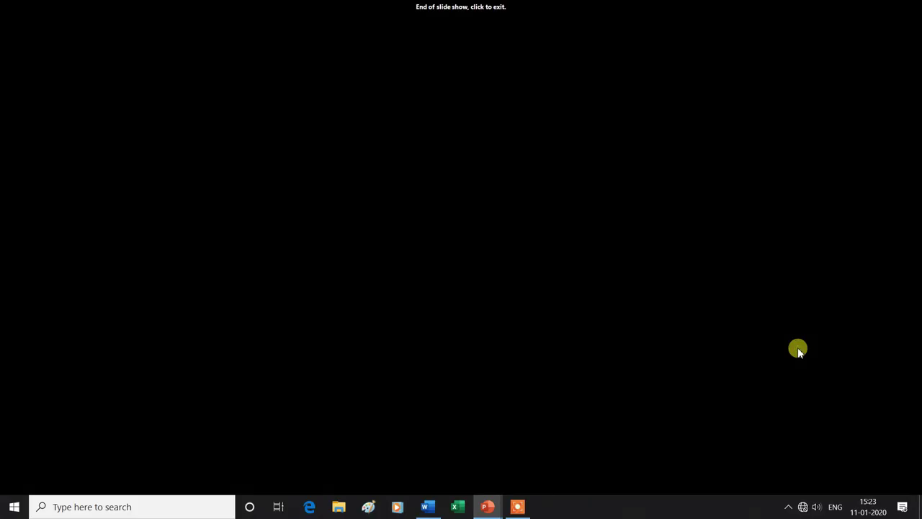
left_click(798, 349)
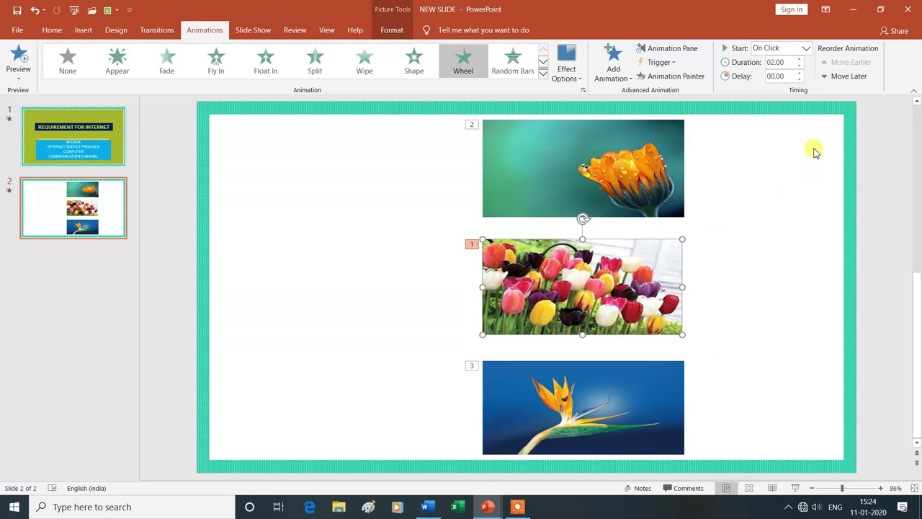
Move the tulip animation later twice so it plays last, then start the slide show.
left_click(850, 77)
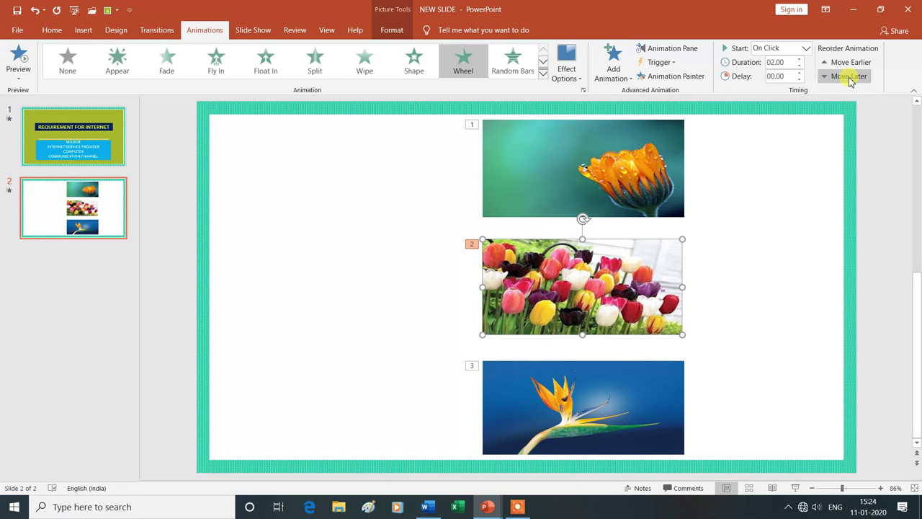
left_click(850, 77)
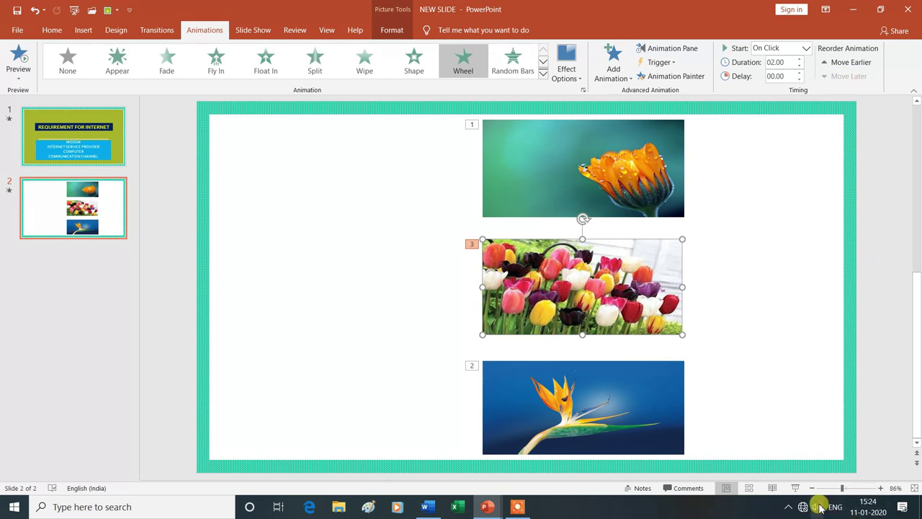
left_click(796, 489)
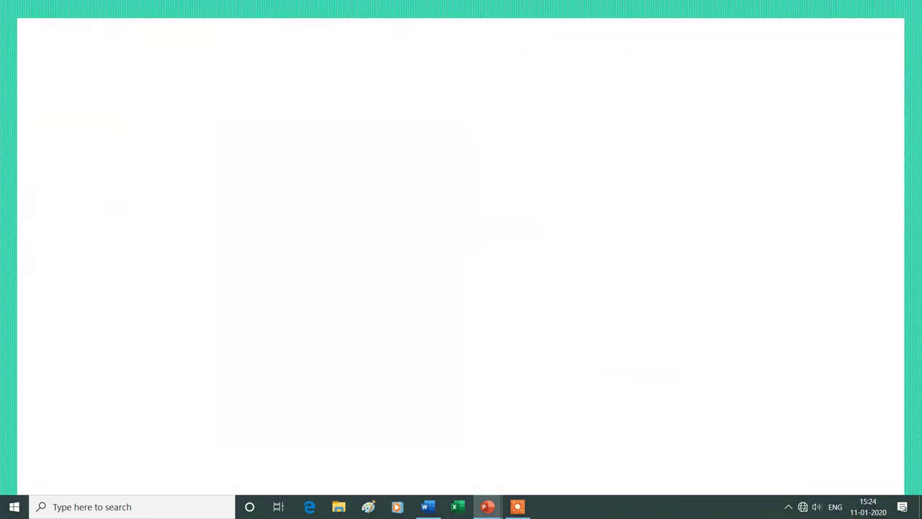
Advance the slide show so the orange flower photo wheels in first.
left_click(786, 419)
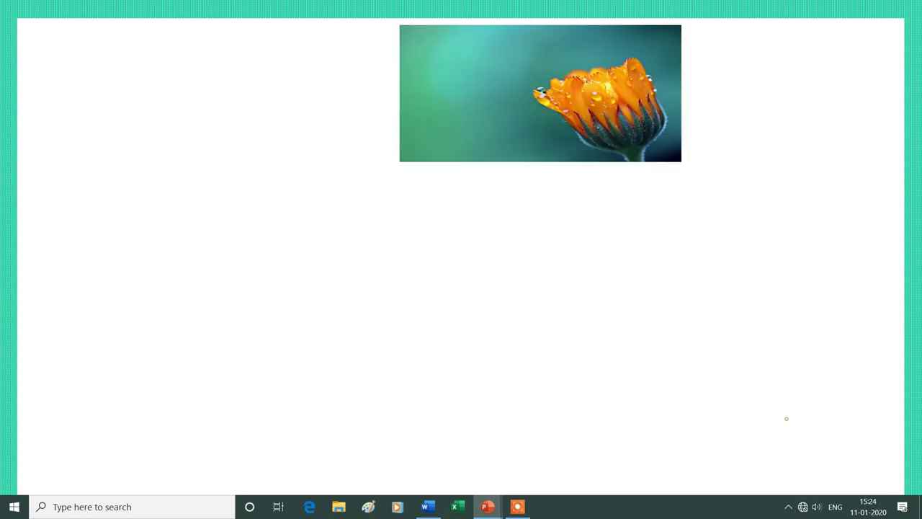
left_click(787, 419)
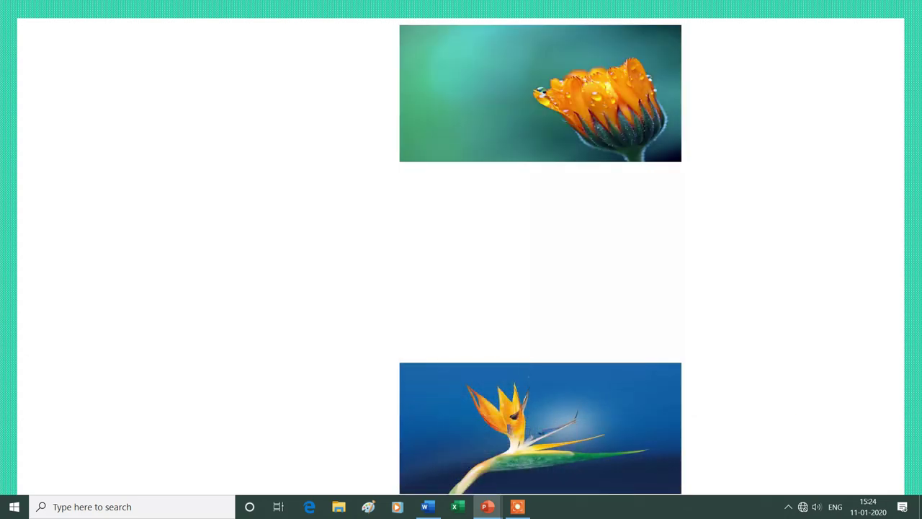